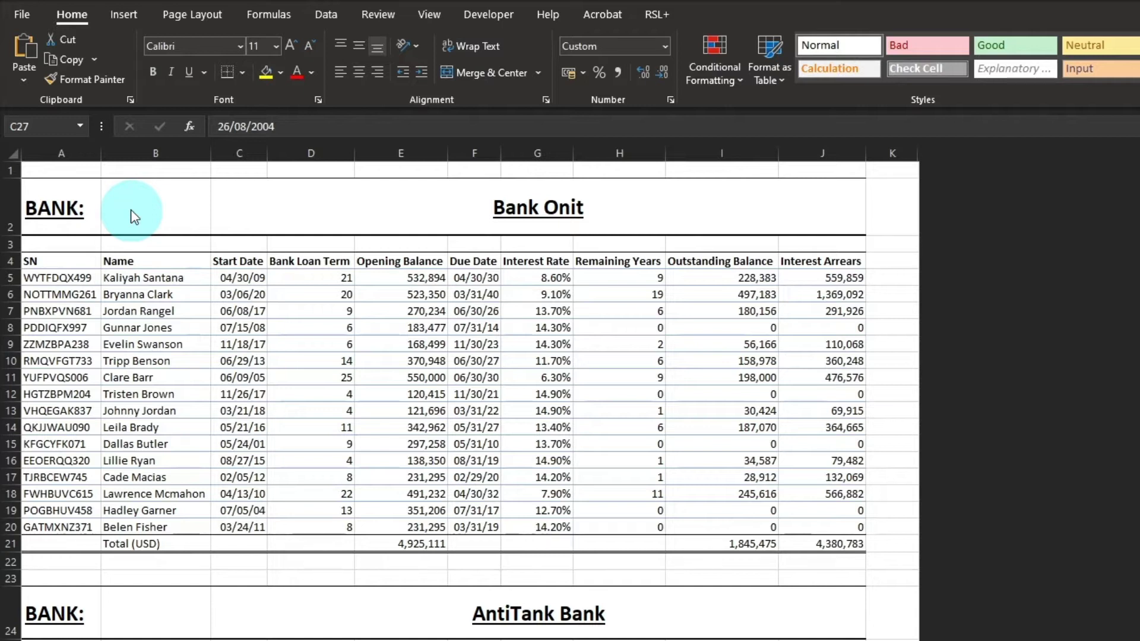
Name columns A through J of the bank report rngBankImport via the Name Box.
scroll(140, 224, down, 7)
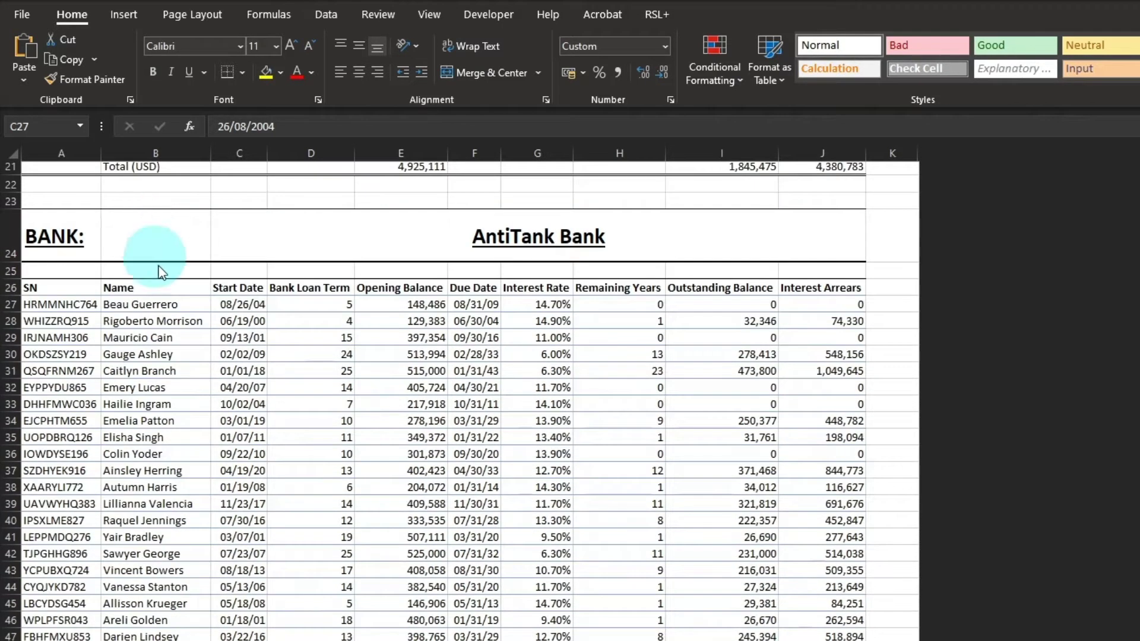
scroll(159, 272, down, 8)
scroll(171, 309, down, 20)
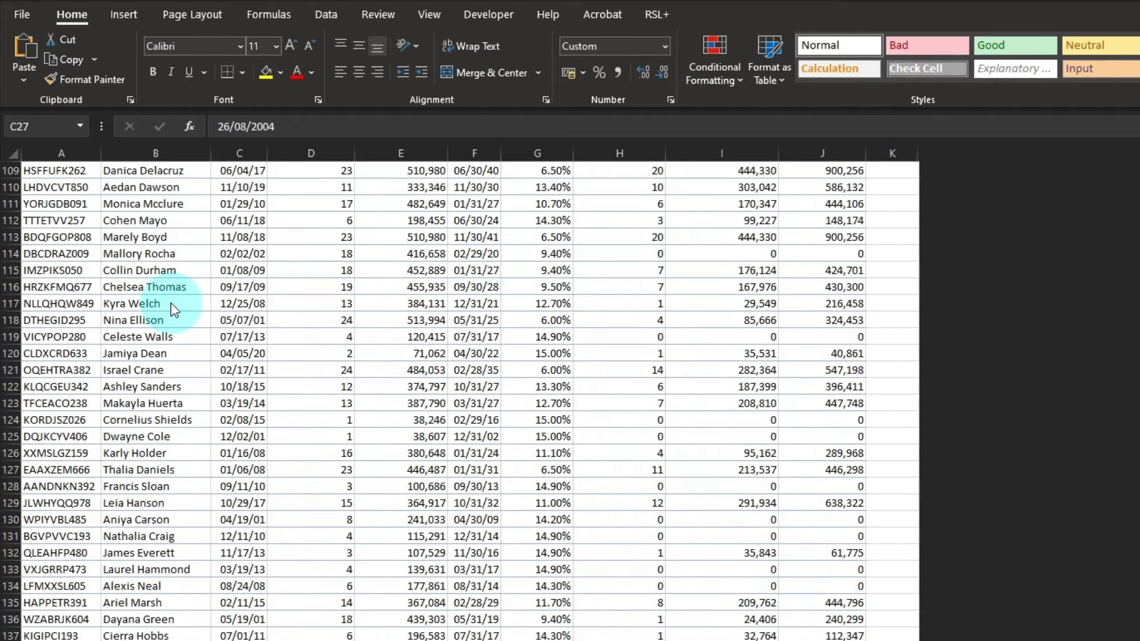
key(ctrl+Home)
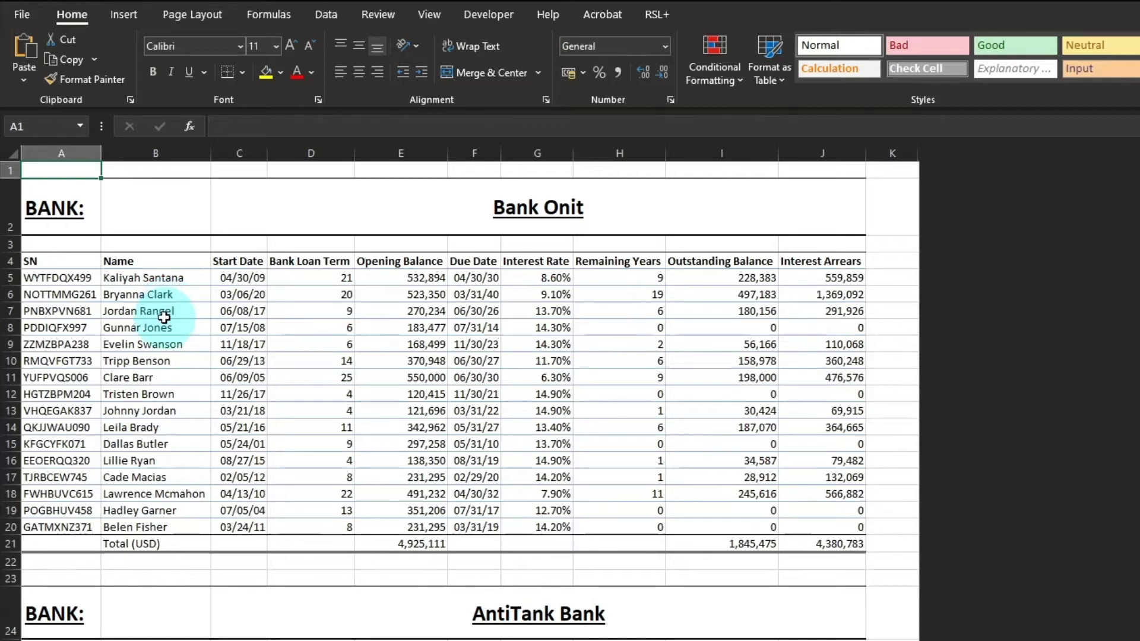
key(ctrl+a)
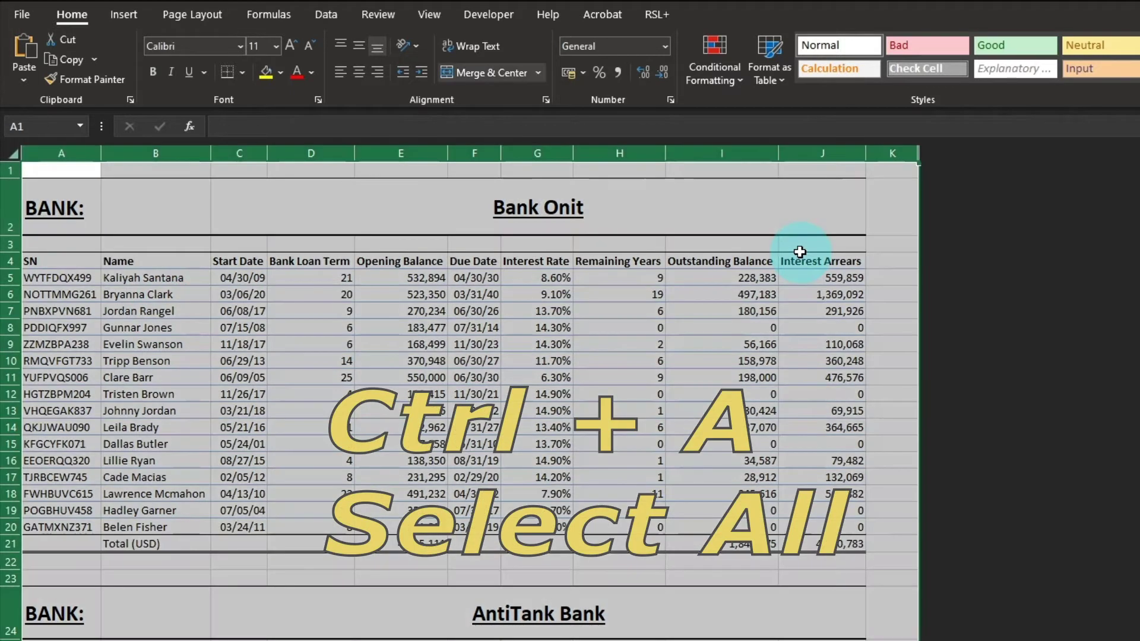
drag(805, 233, 845, 198)
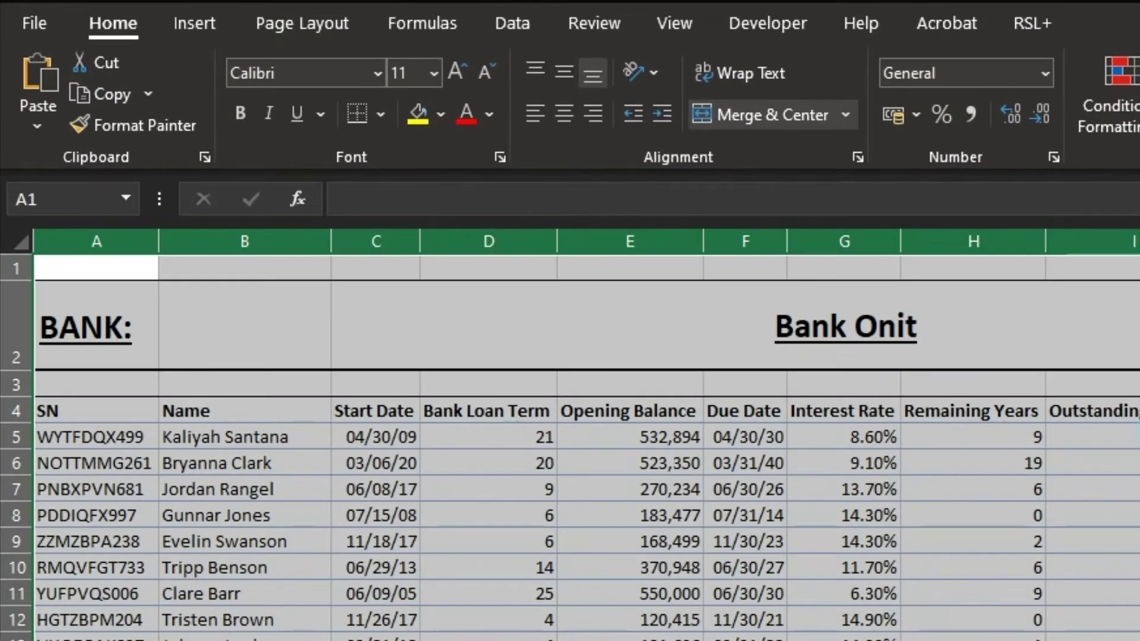
click(84, 199)
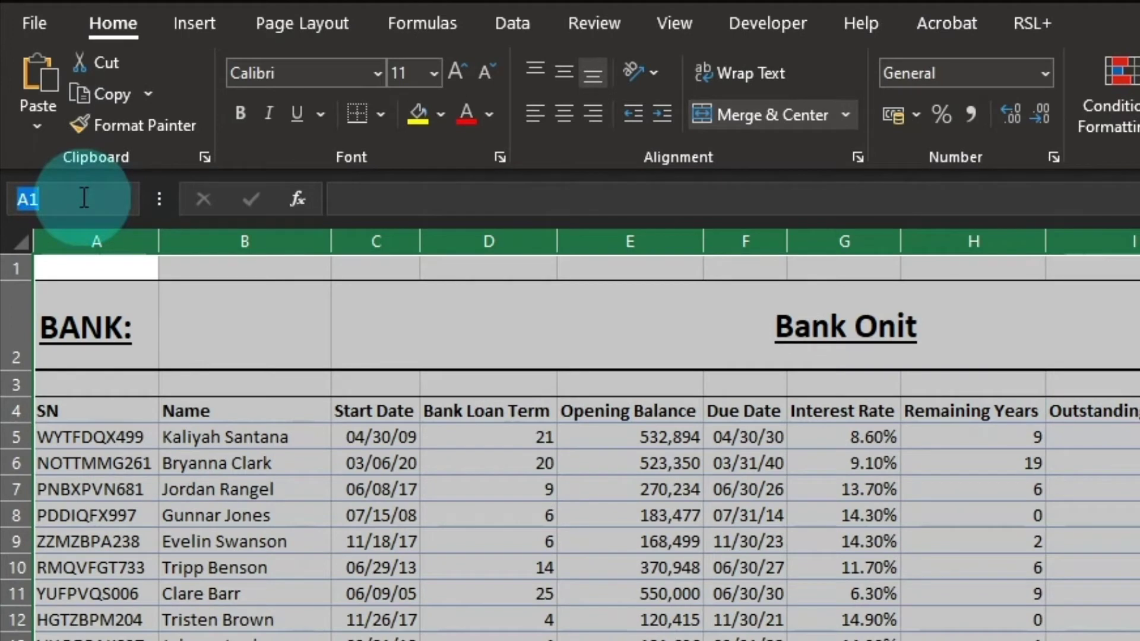
text(rng)
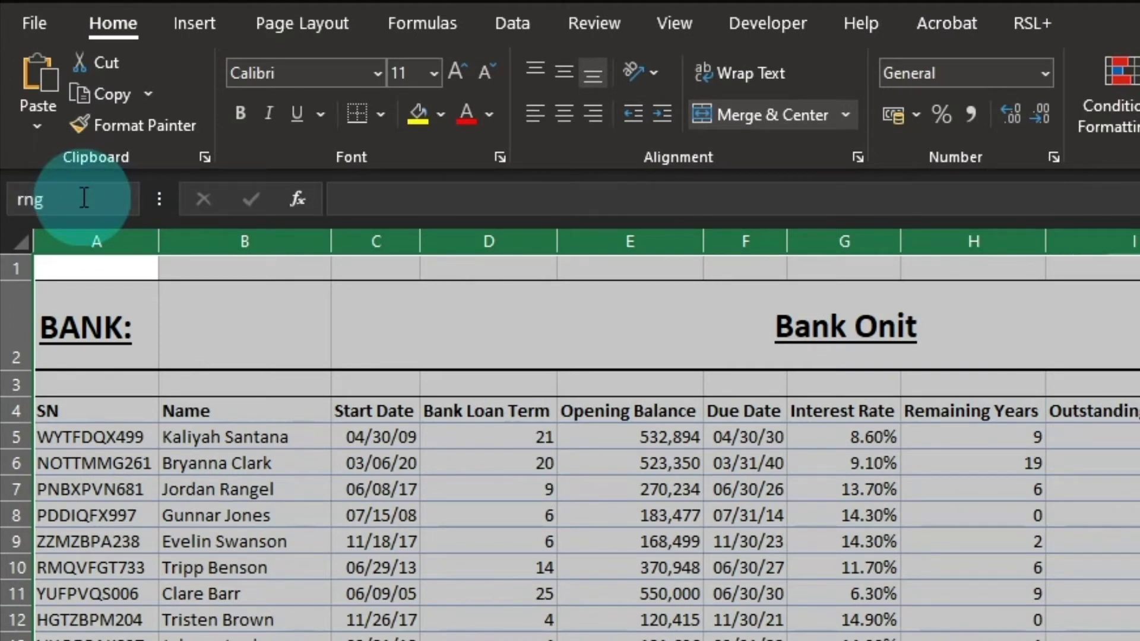
text(BankImport)
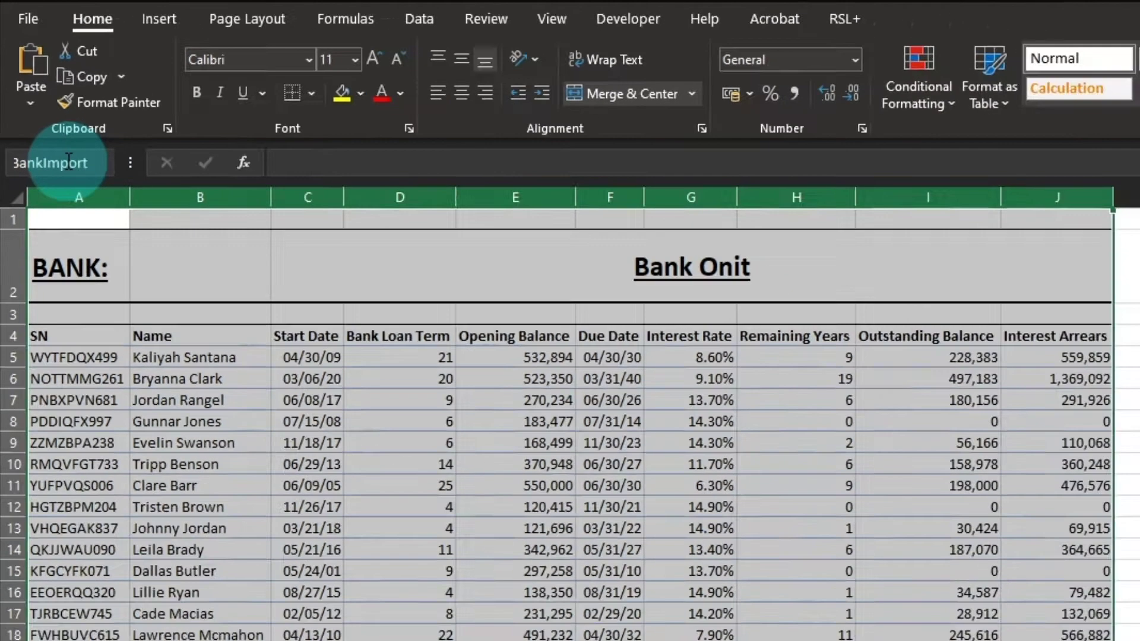
key(Return)
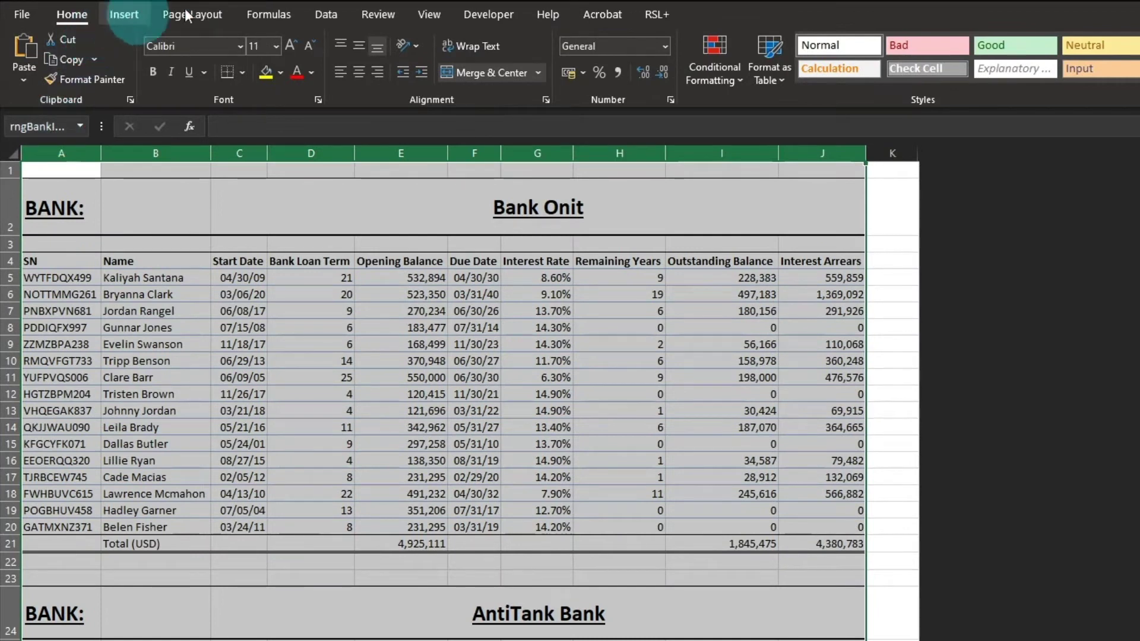
Bring up the Data tab's Get Data > From Other Sources list for a new query.
click(328, 15)
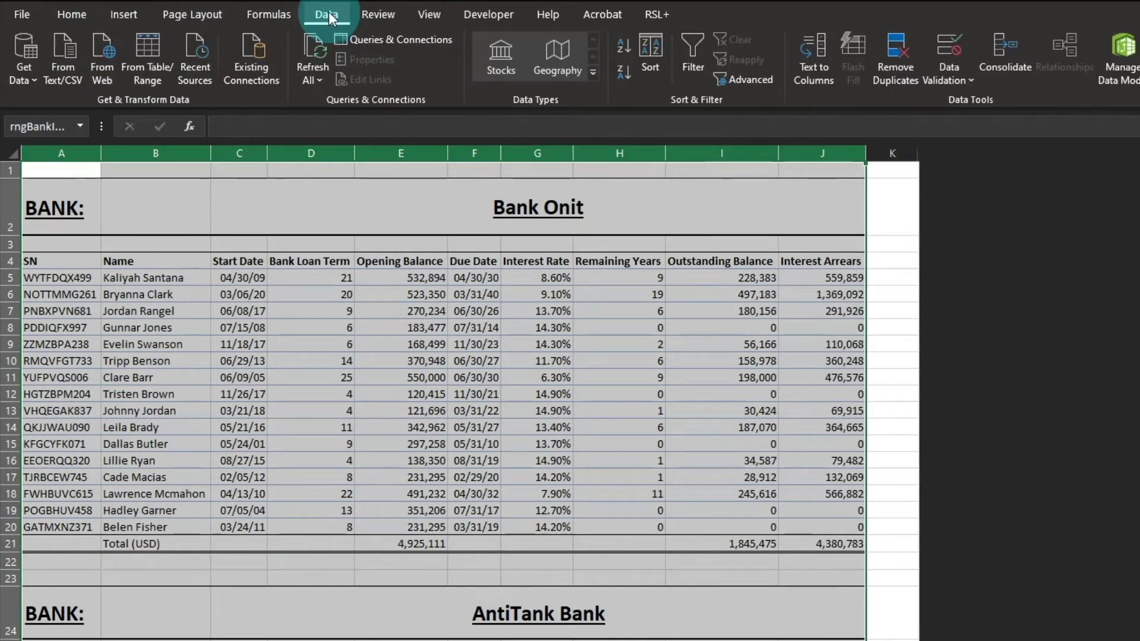
click(31, 77)
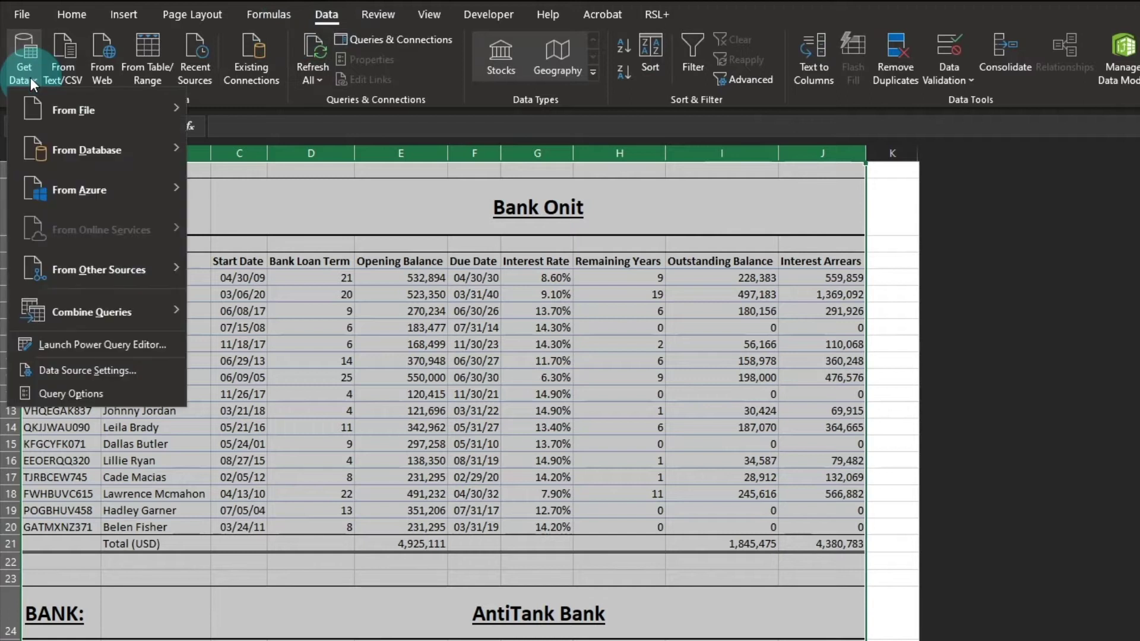
mouse_move(151, 266)
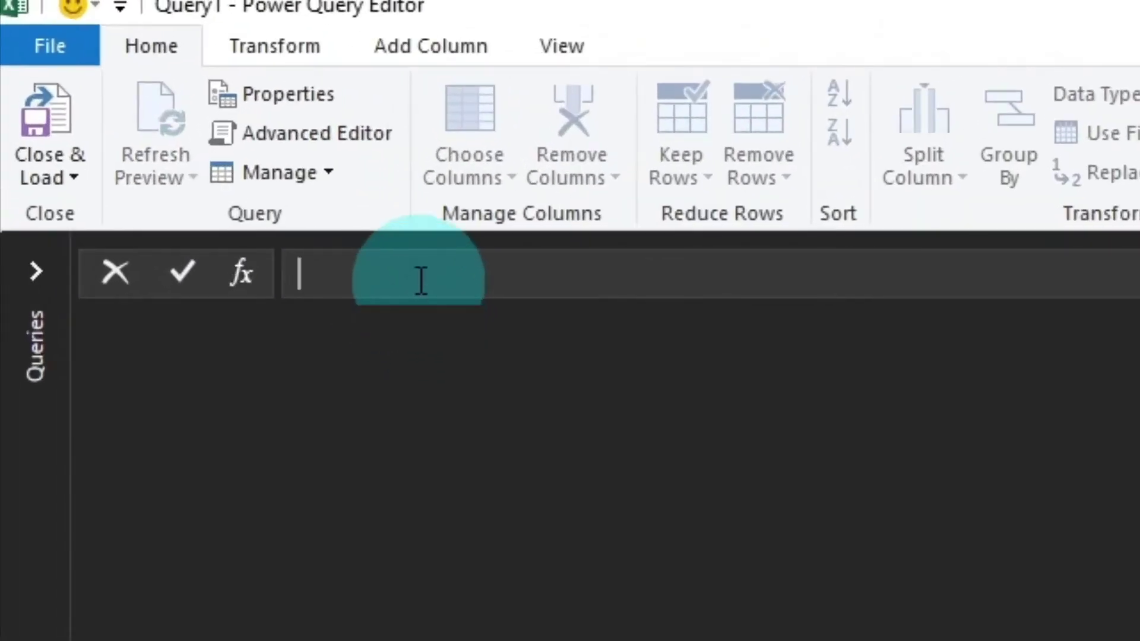
Enter =Excel.CurrentWorkbook() as the blank query formula to list the workbook's named ranges.
text(=Excel.CurrentWorkbook)
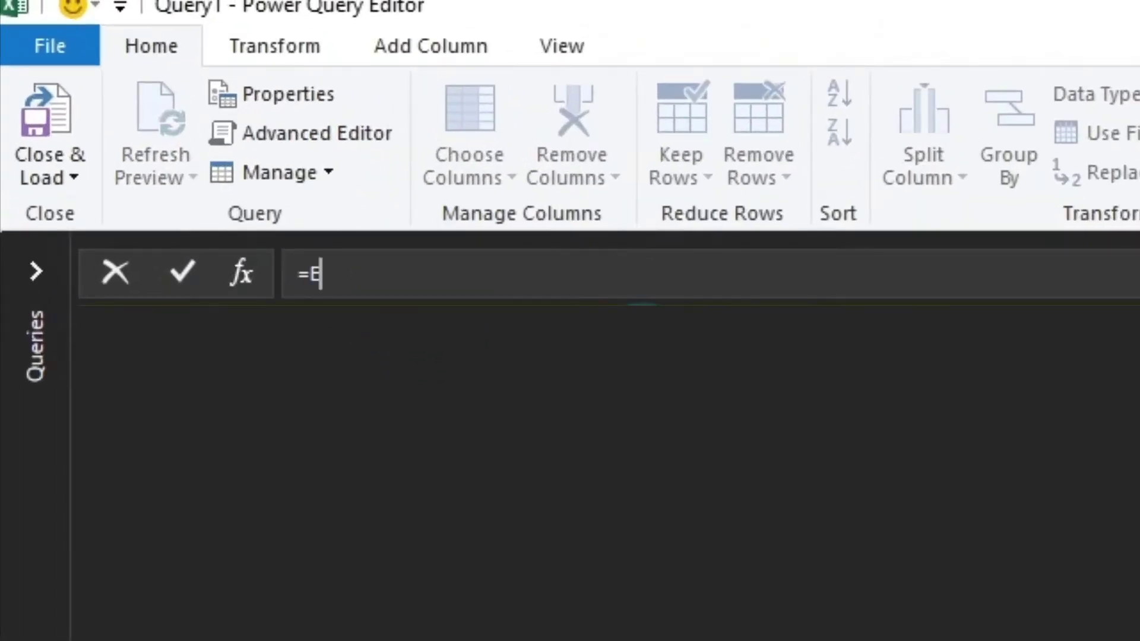
text(())
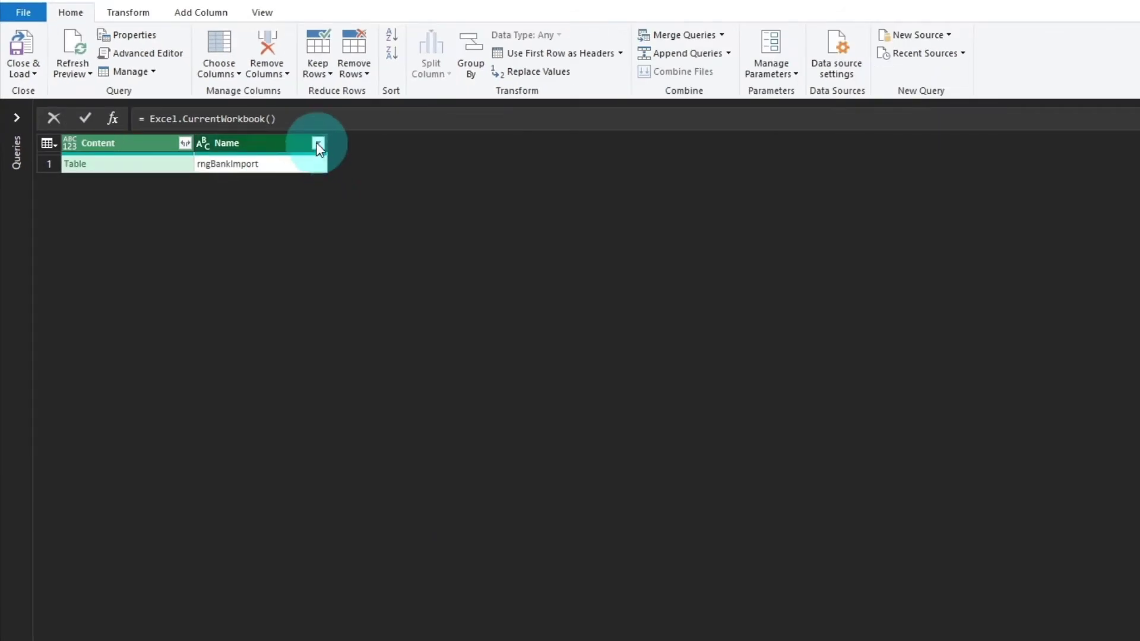
Filter the Name column to equal rngBankImport, then remove the Name column.
click(319, 143)
mouse_move(189, 268)
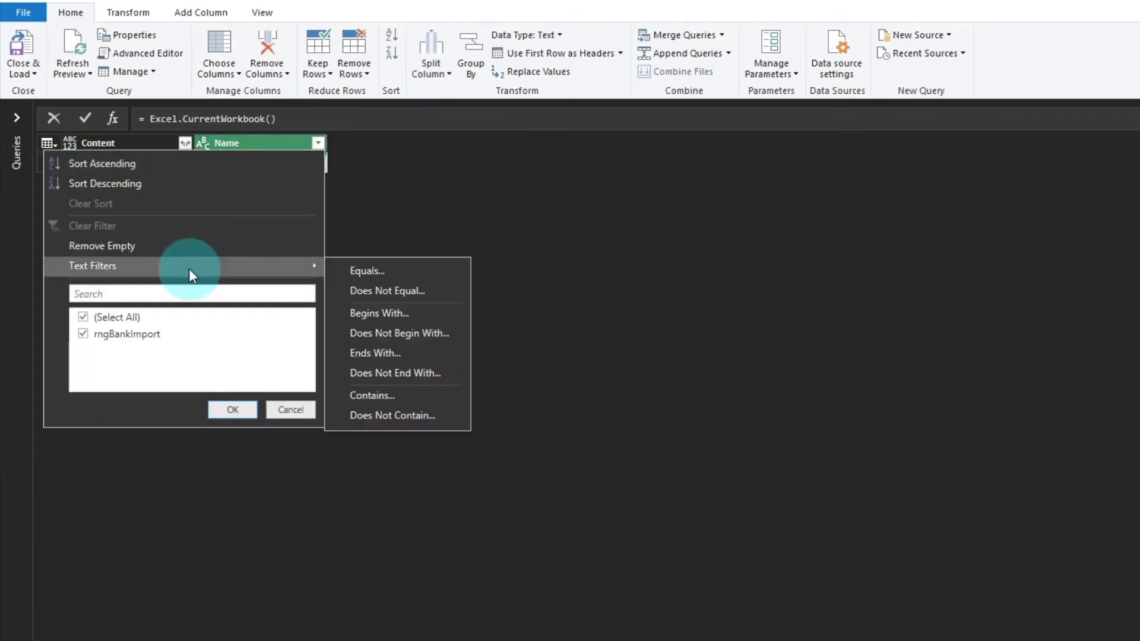
click(354, 271)
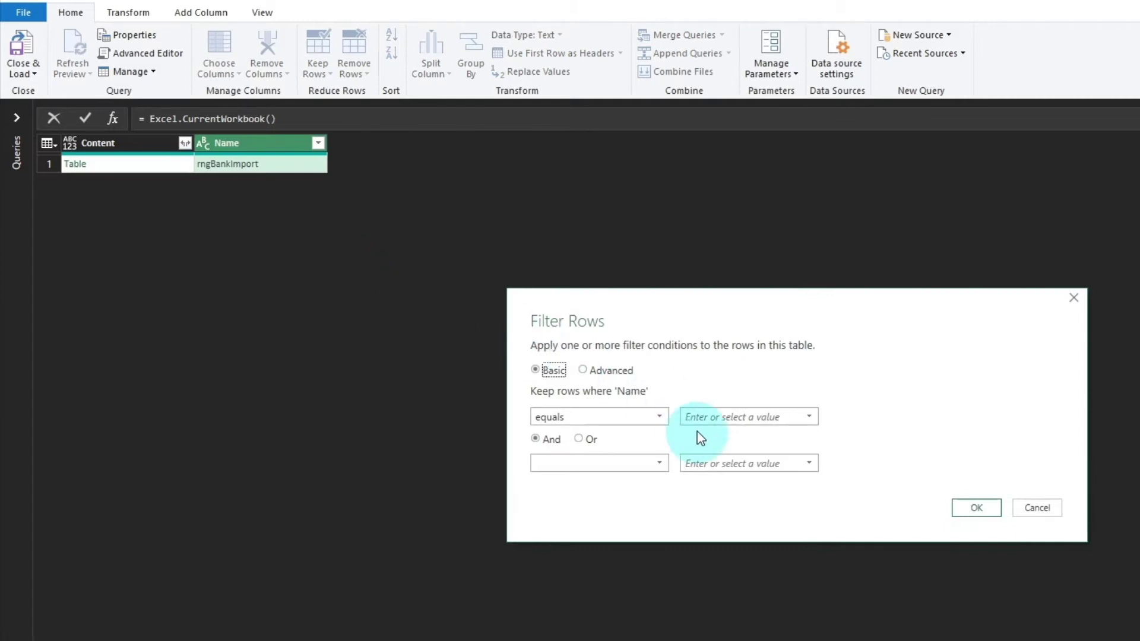
click(698, 416)
text(rngBankImport)
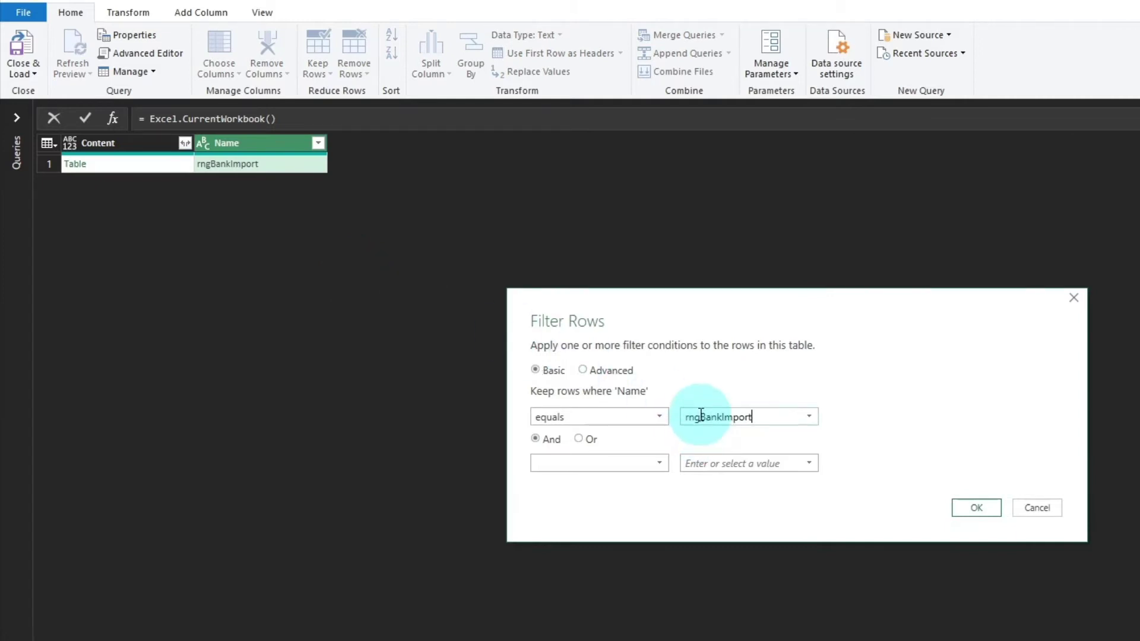
click(975, 509)
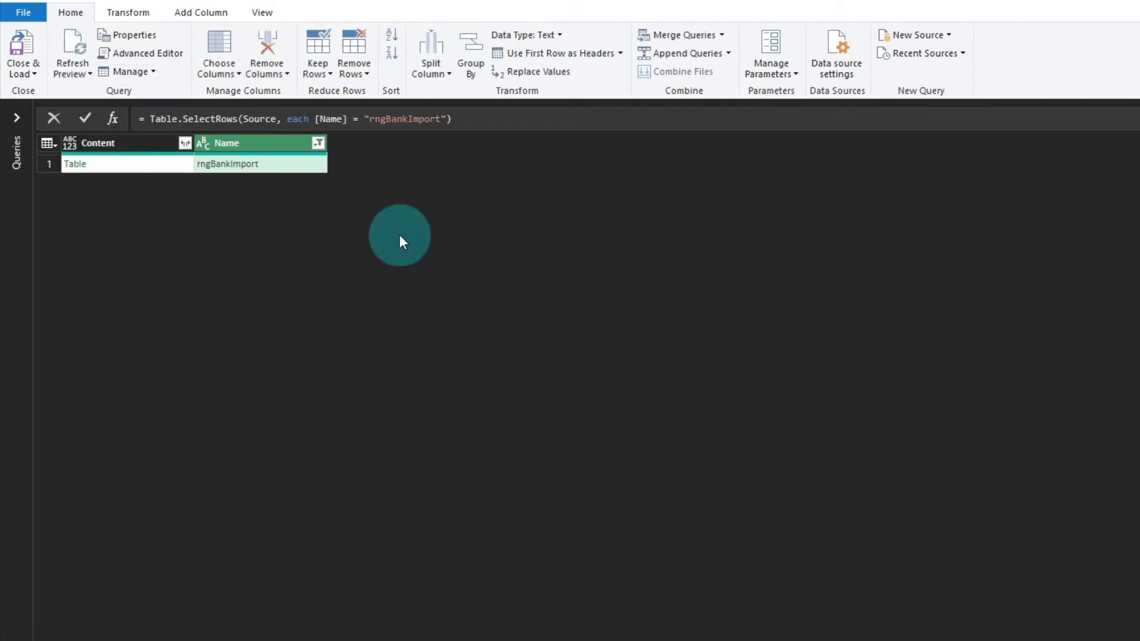
right_click(253, 149)
click(302, 184)
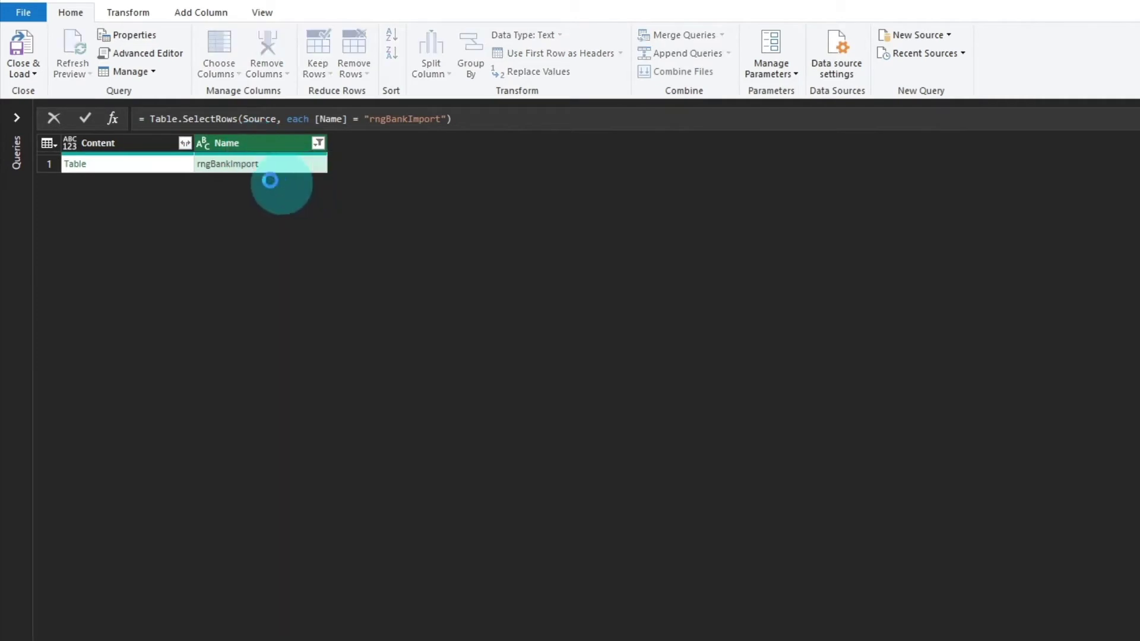
Expand Content into Column1–Column10 without the Content prefix.
click(186, 143)
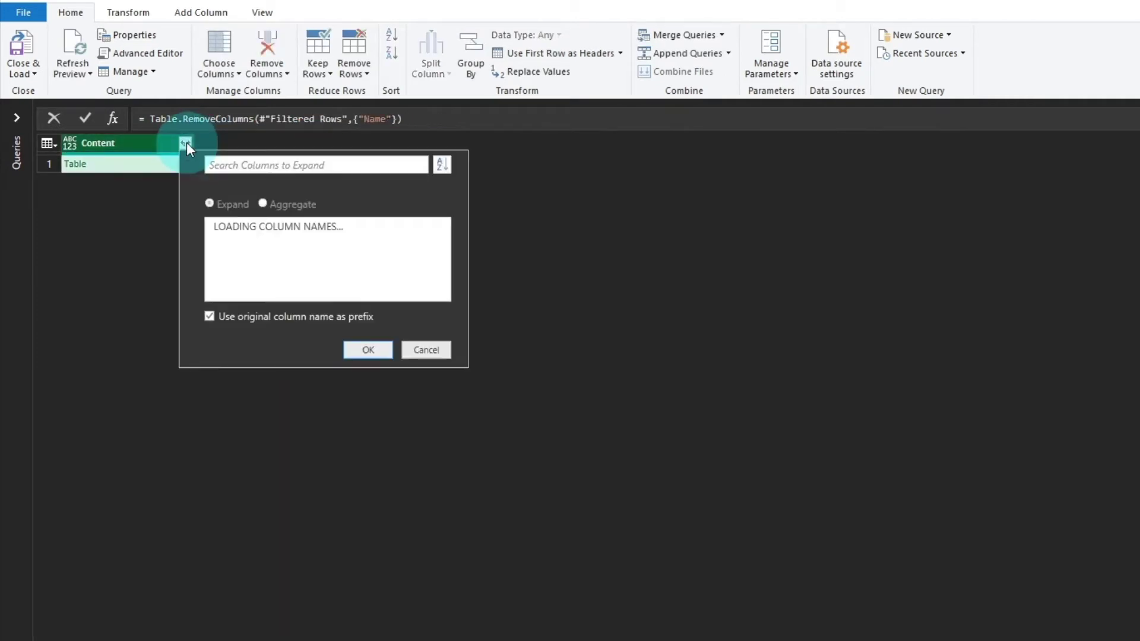
click(240, 423)
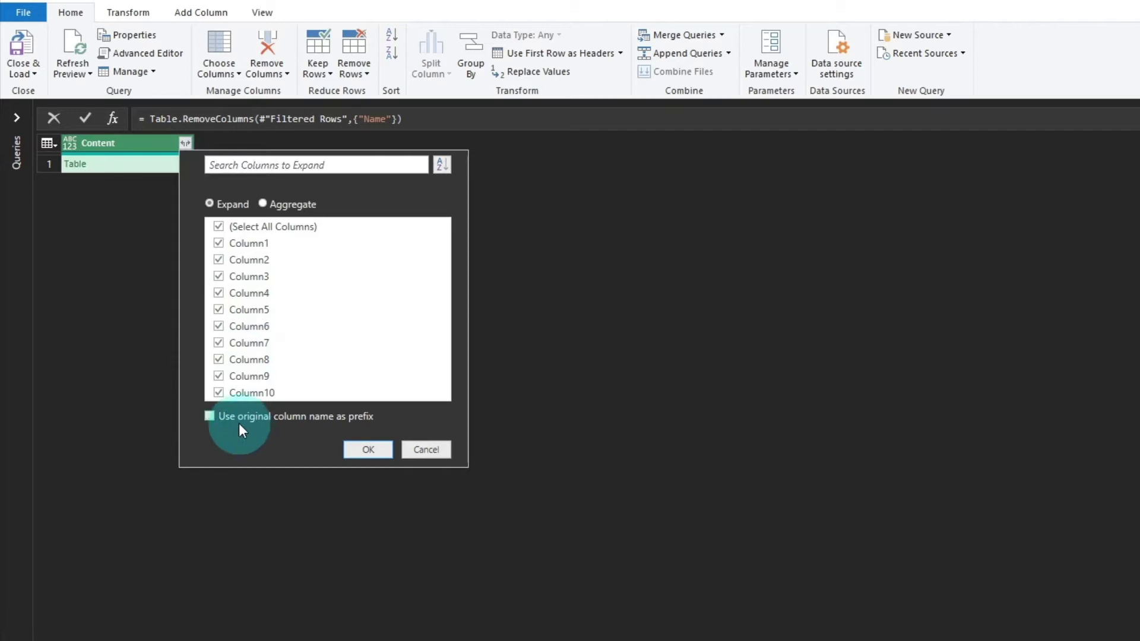
click(366, 451)
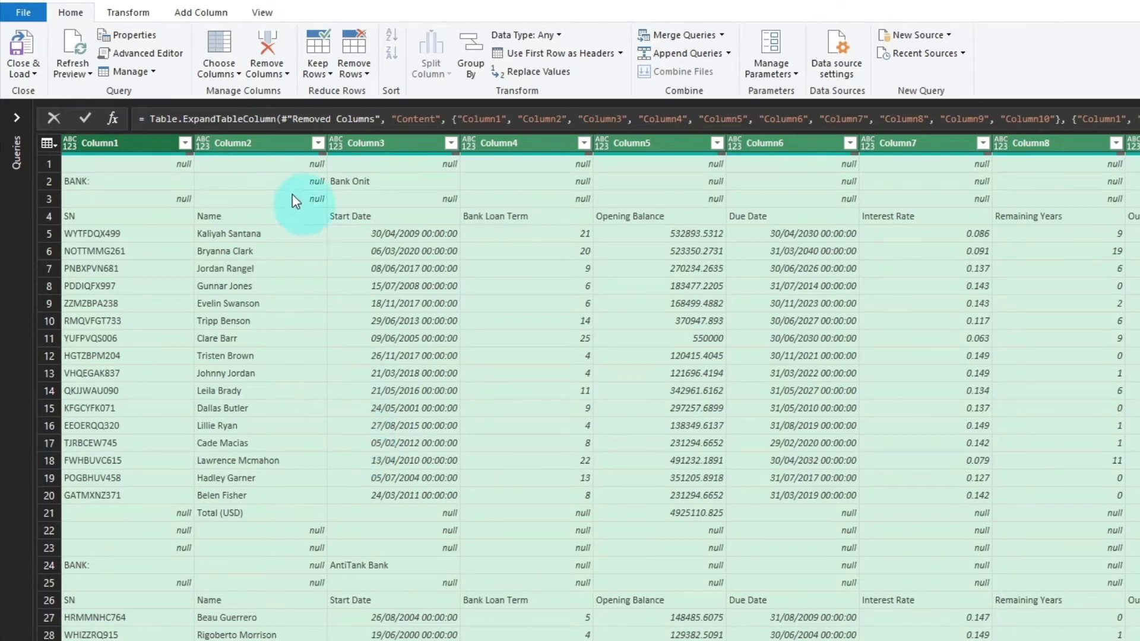
click(201, 13)
click(159, 170)
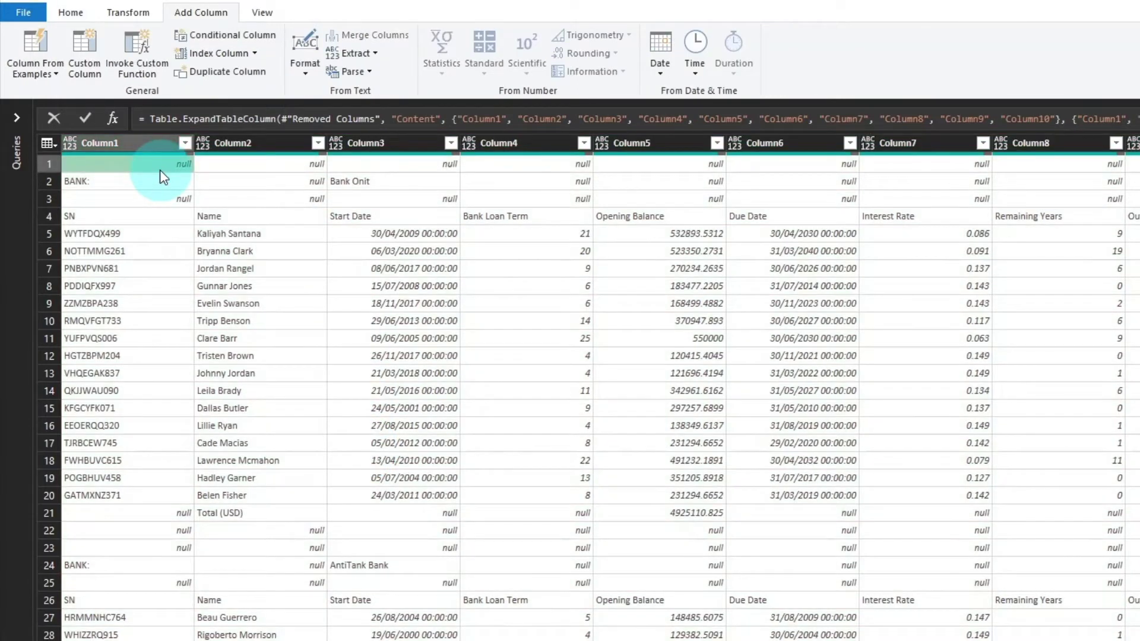
Start a conditional column named BankName that tests whether Column1 equals BANK:.
click(218, 36)
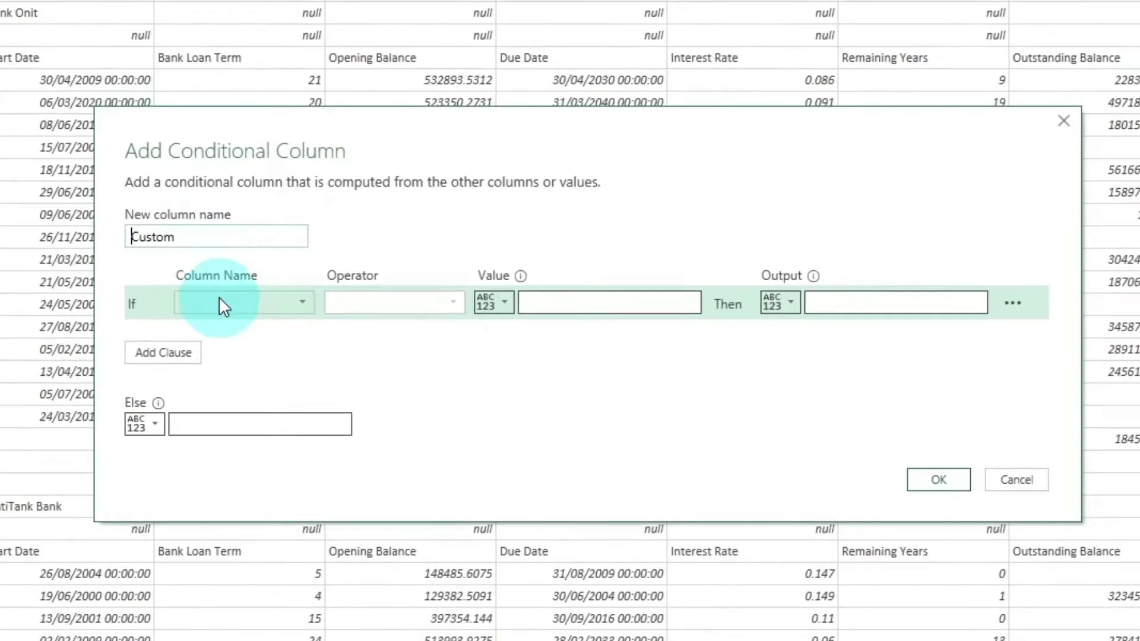
text(BankName)
click(225, 294)
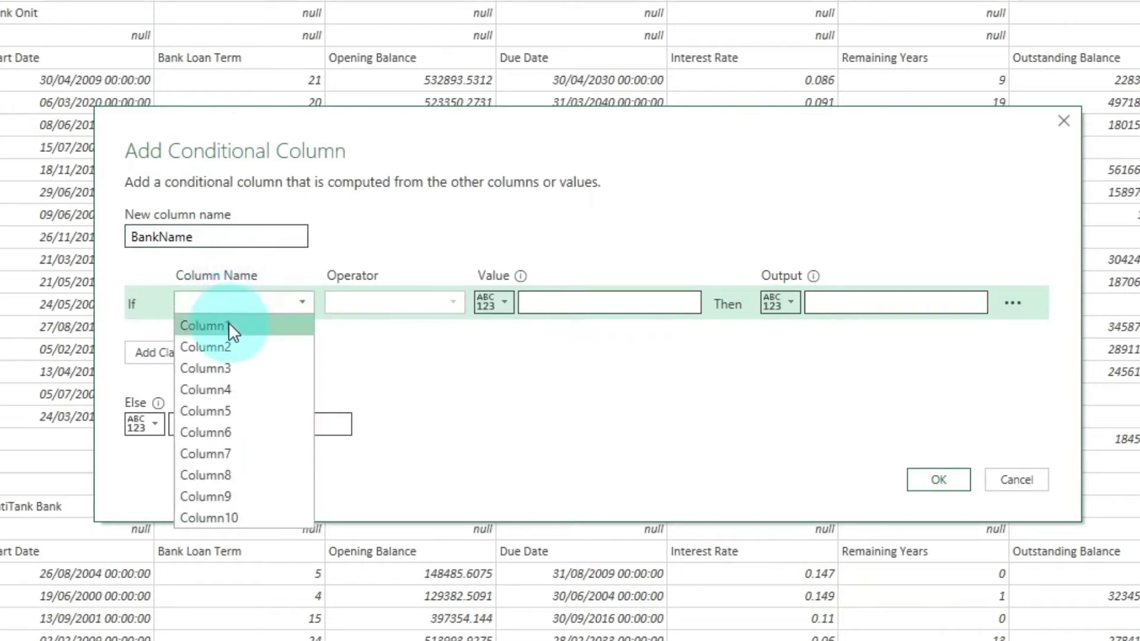
click(228, 323)
click(596, 297)
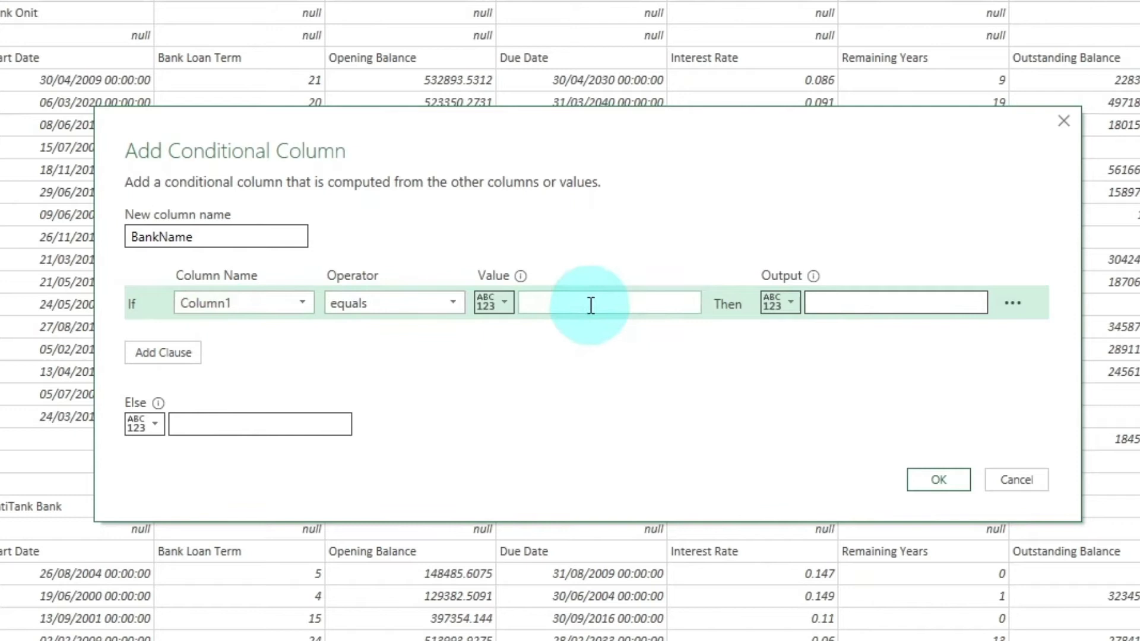
text(BANK:)
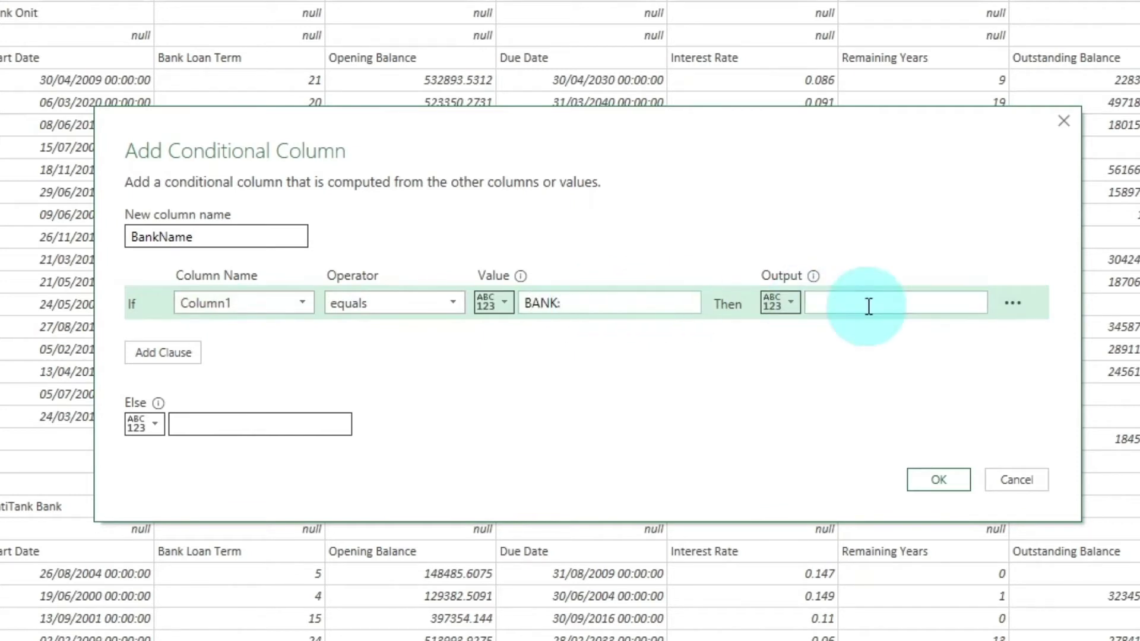
Have BankName output Column3 when matched and null otherwise.
click(865, 305)
click(782, 300)
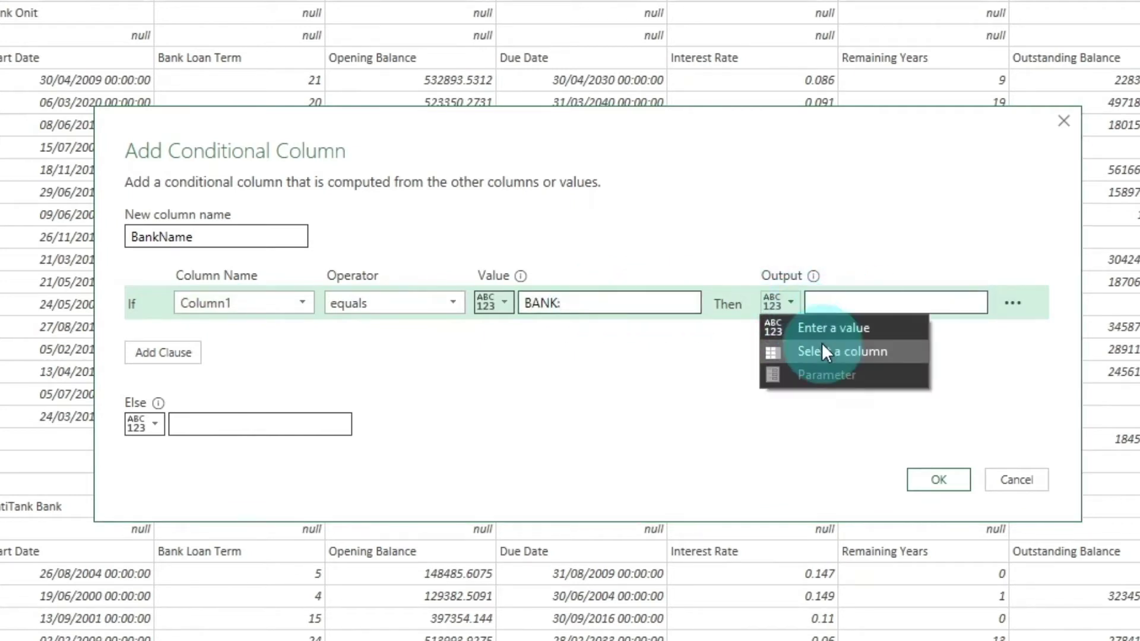
click(824, 348)
click(856, 306)
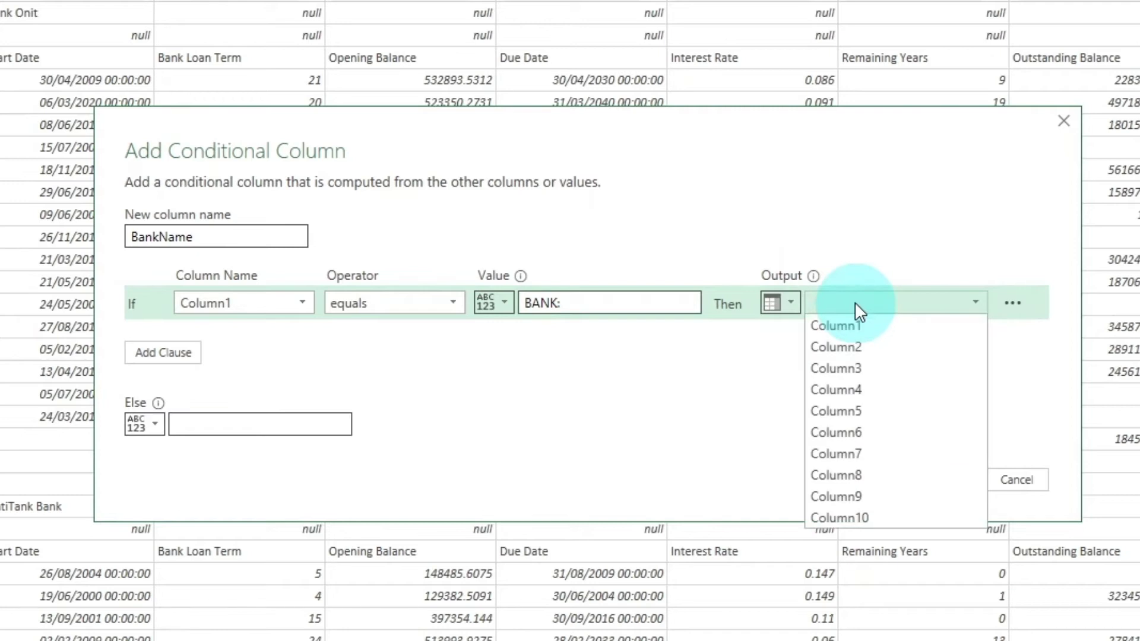
click(866, 368)
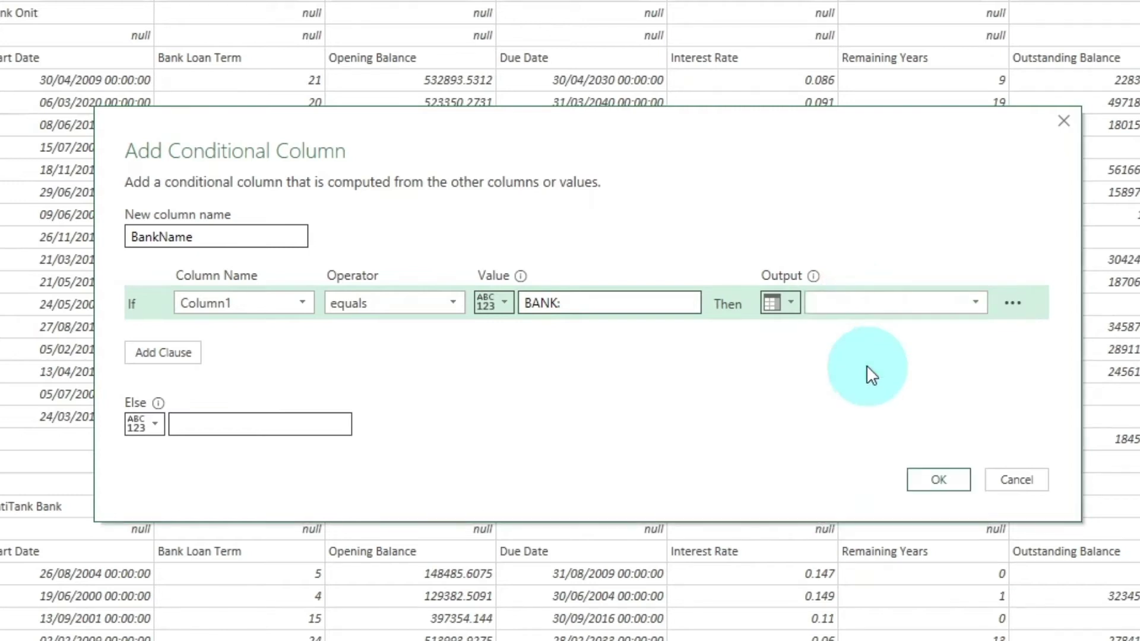
click(242, 426)
text(null)
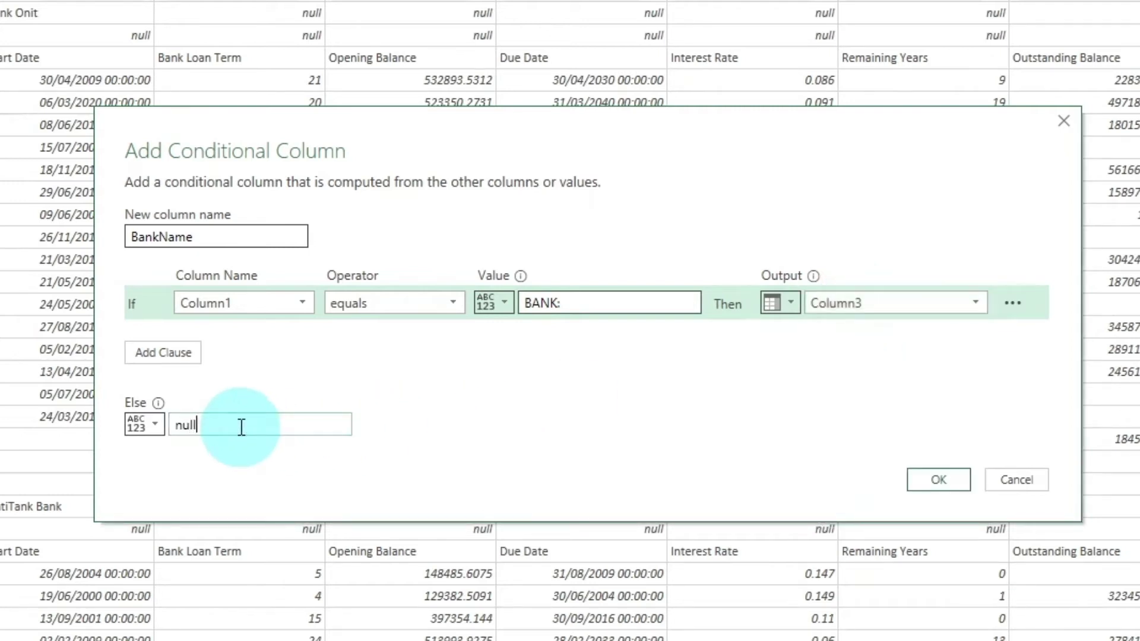
Add the BankName column, move it to the beginning, and fill bank names down.
click(933, 480)
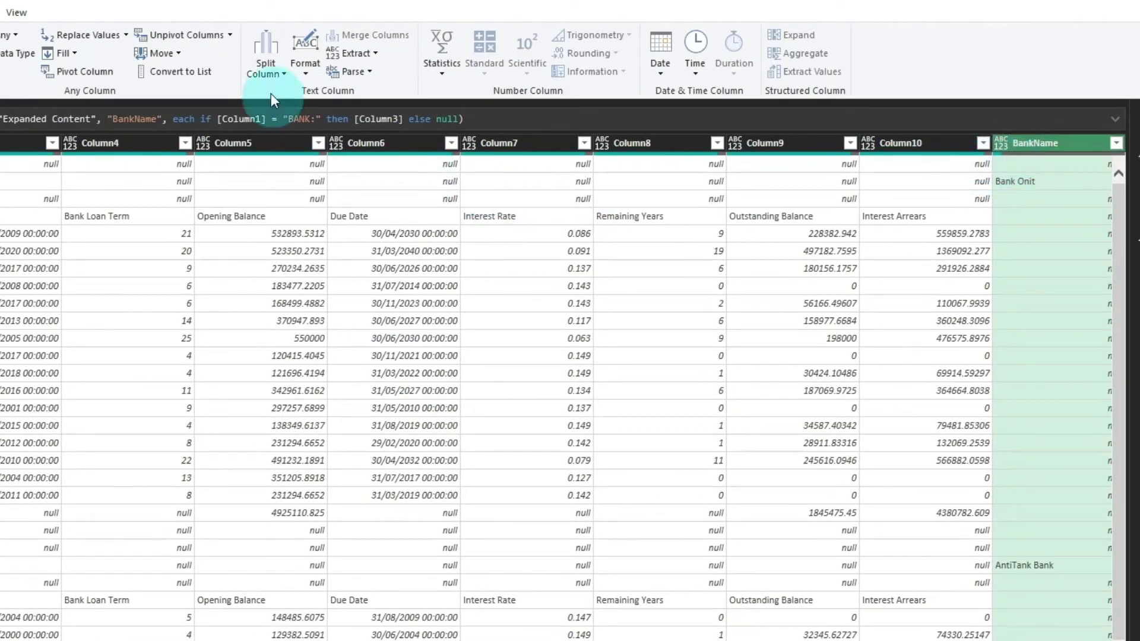
click(178, 53)
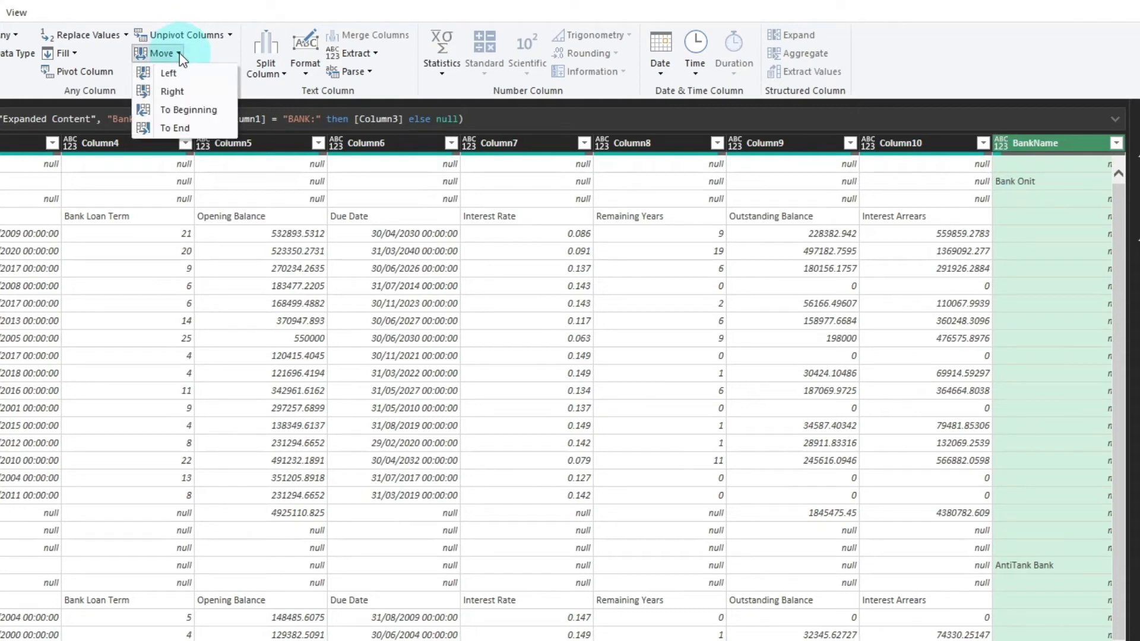
click(182, 113)
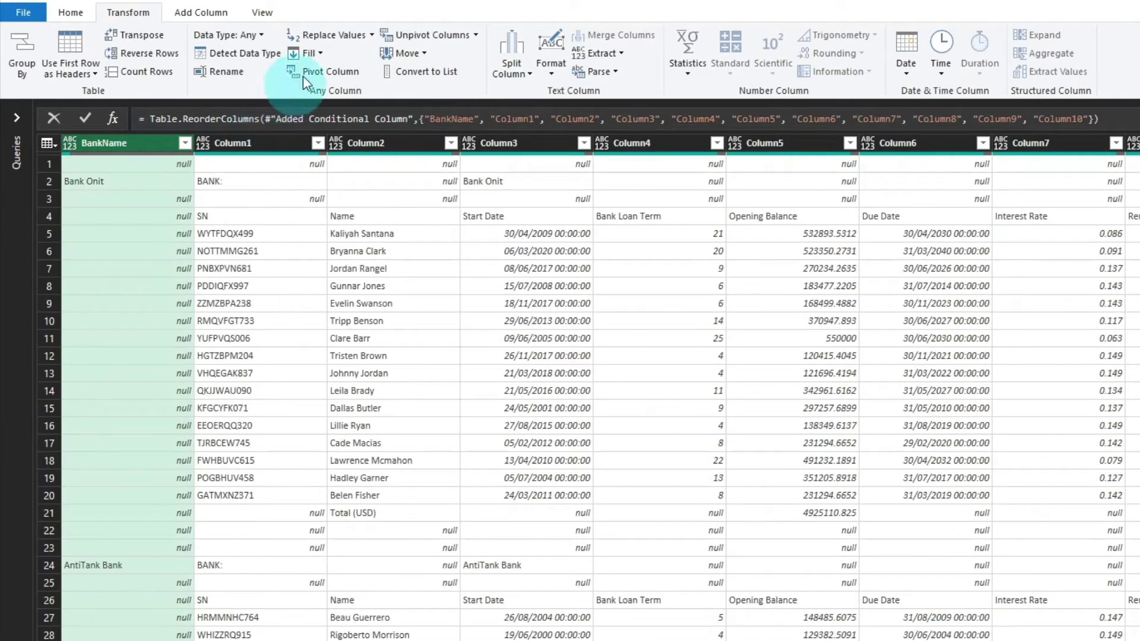
click(318, 53)
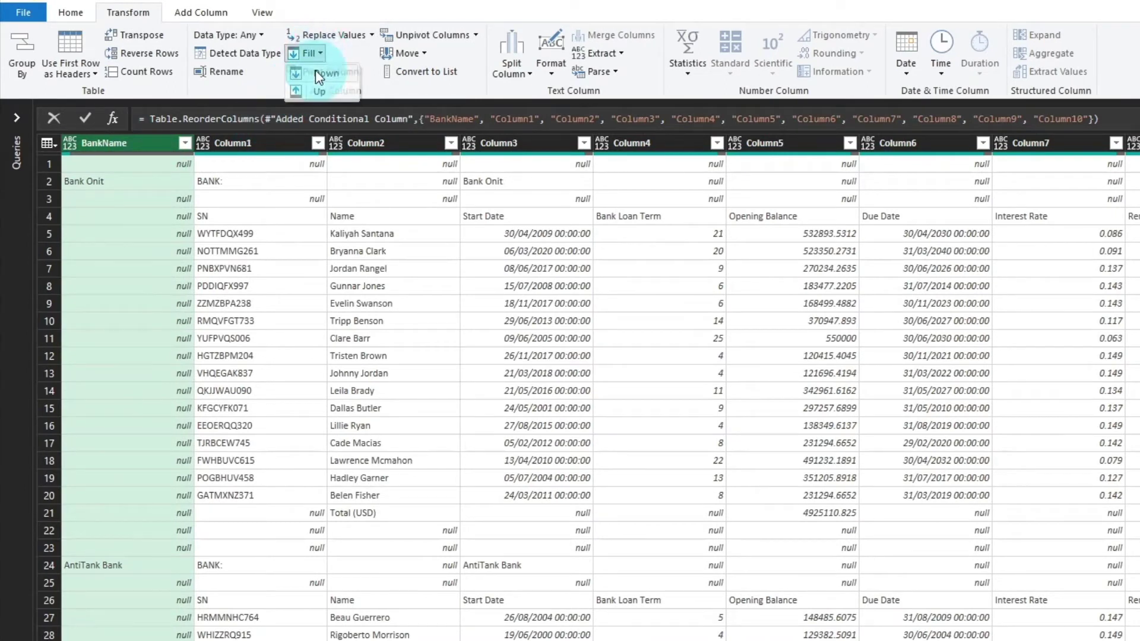
click(315, 71)
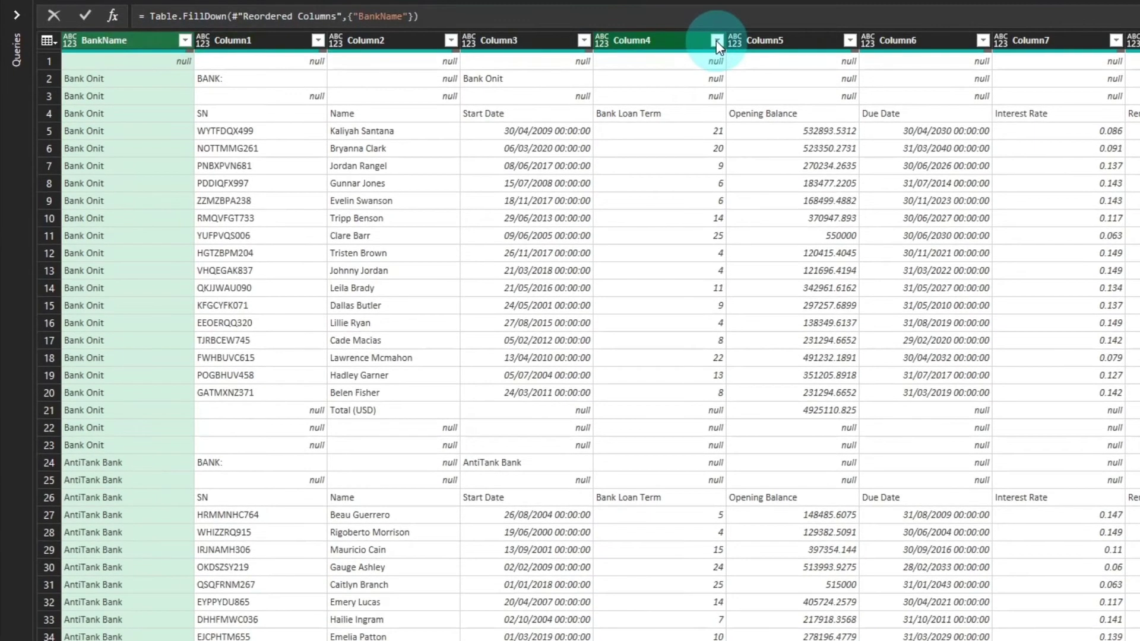
Exclude null rows from Column4 and promote the first row to headers.
click(717, 41)
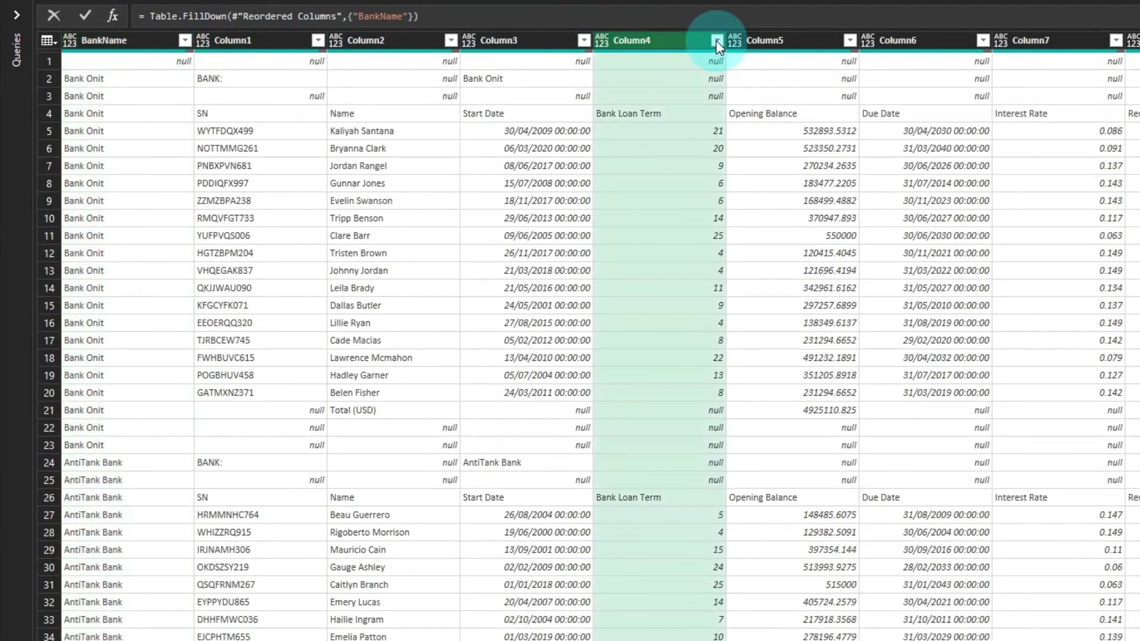
click(482, 232)
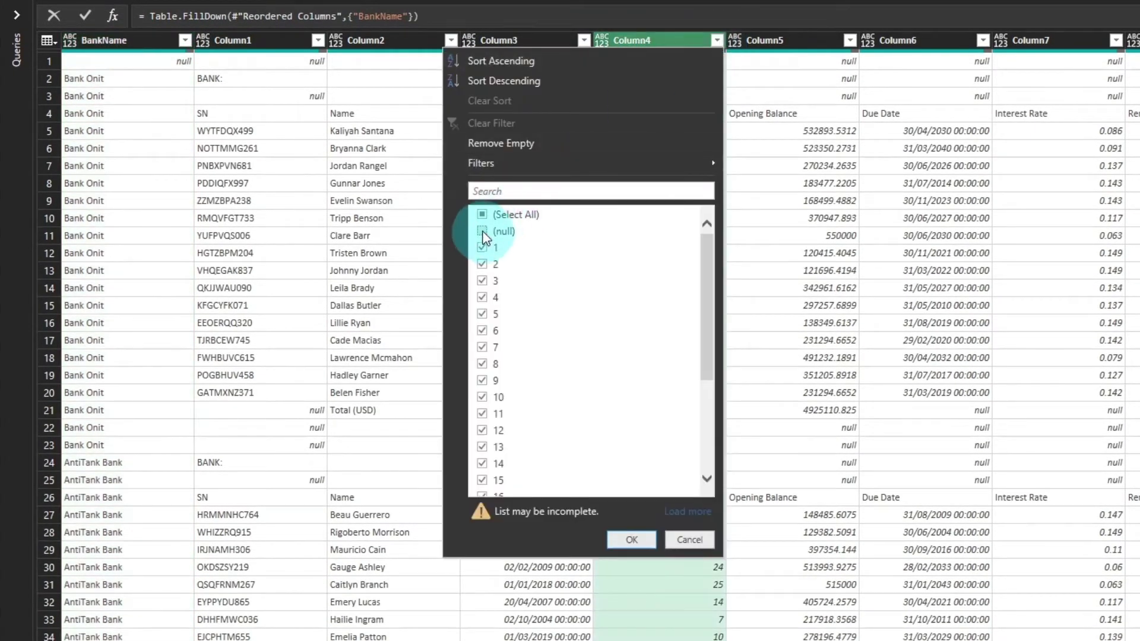
click(632, 540)
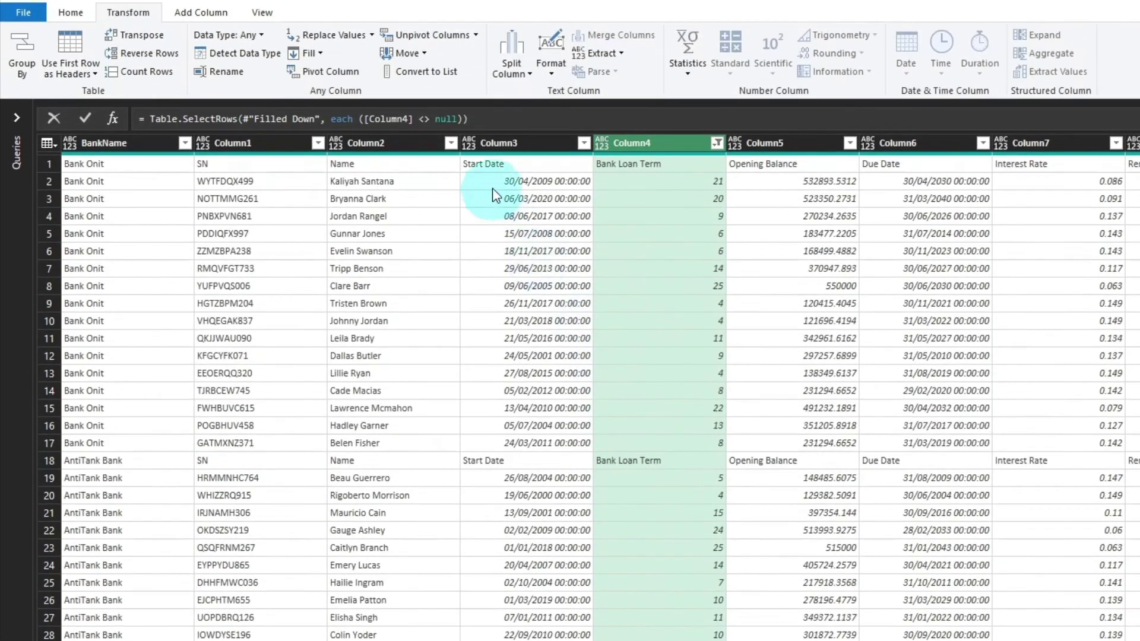
click(558, 53)
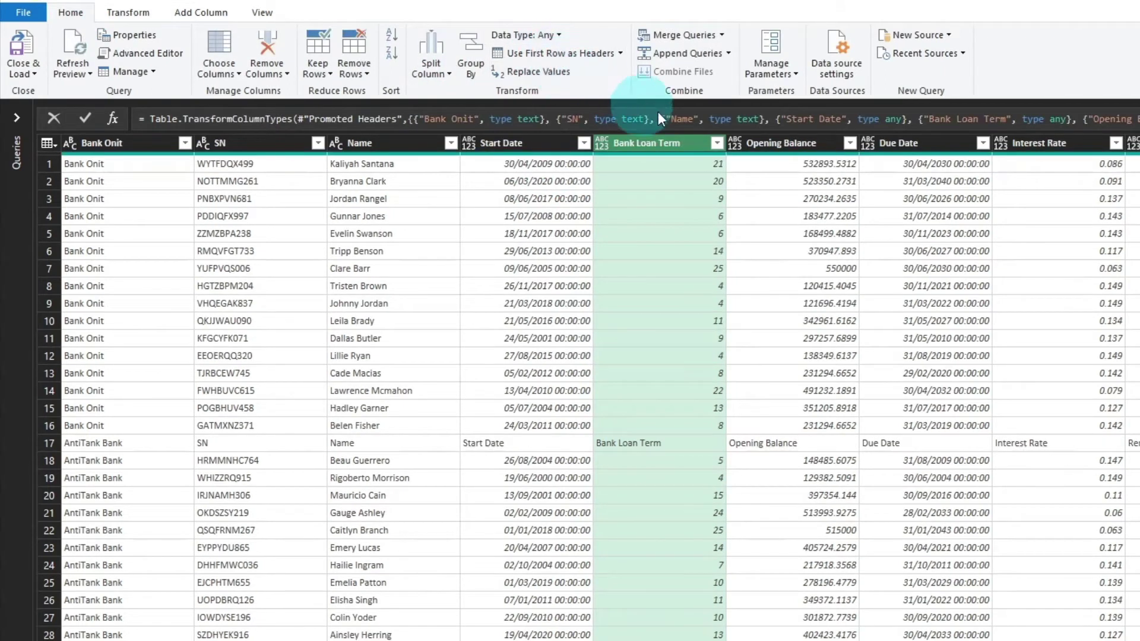
Filter out repeated 'Bank Loan Term' header rows and detect data types for all columns.
click(717, 144)
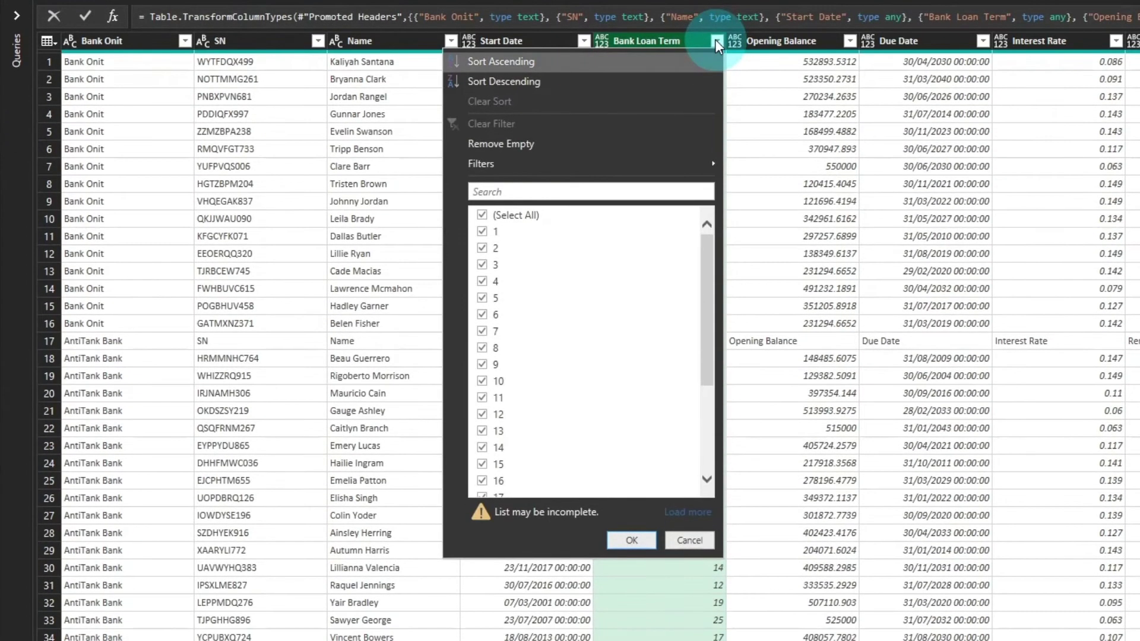
drag(708, 273, 725, 394)
click(483, 489)
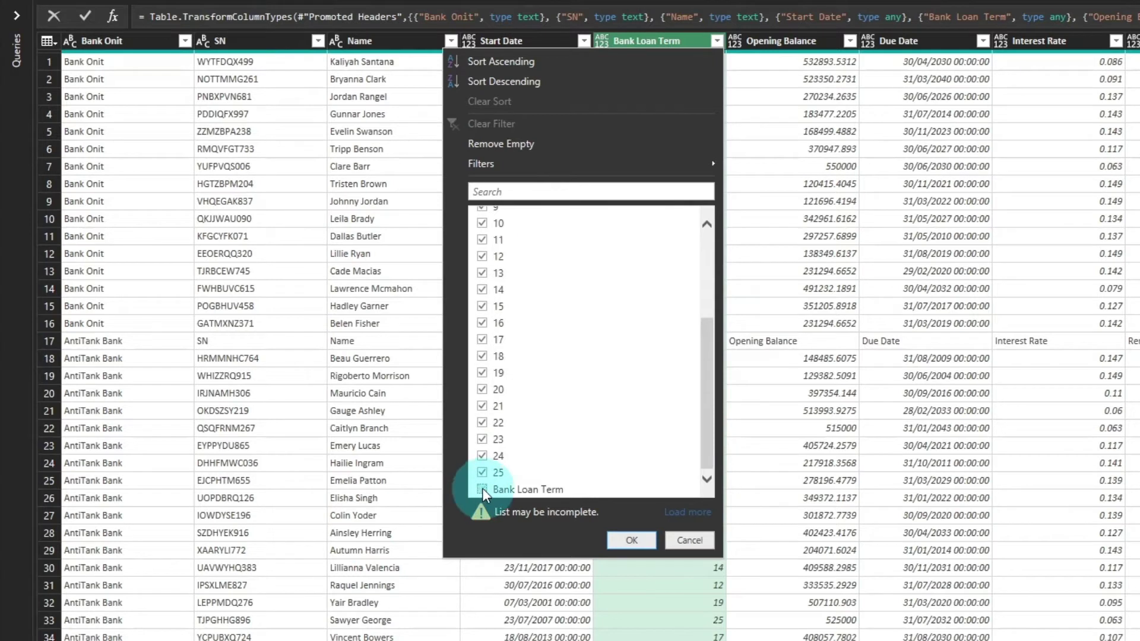
click(482, 488)
click(631, 540)
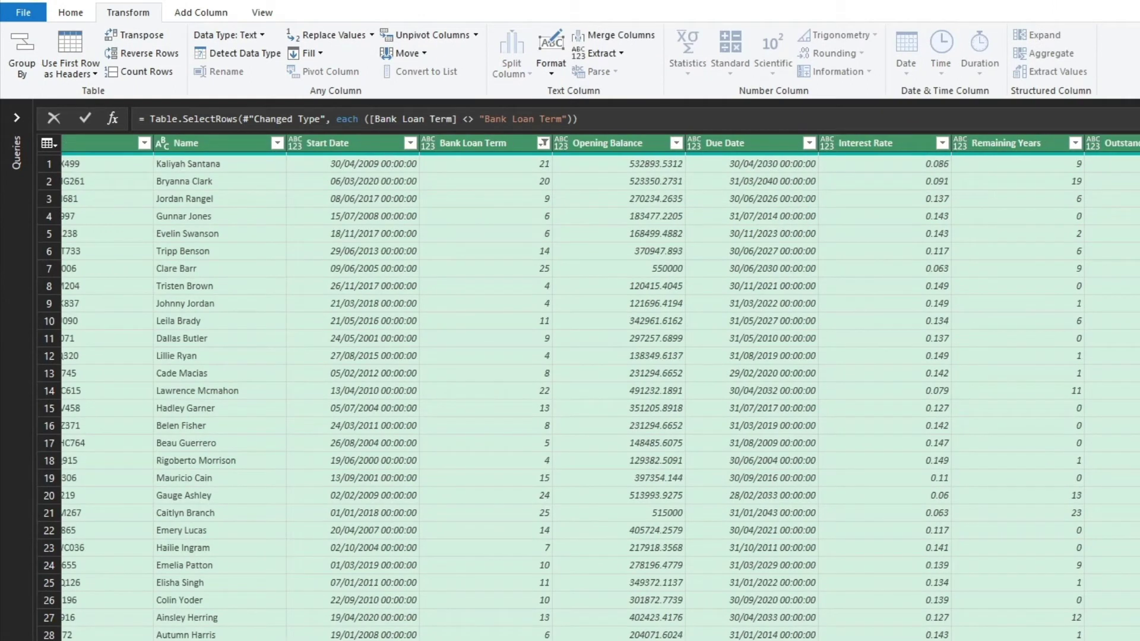
click(222, 53)
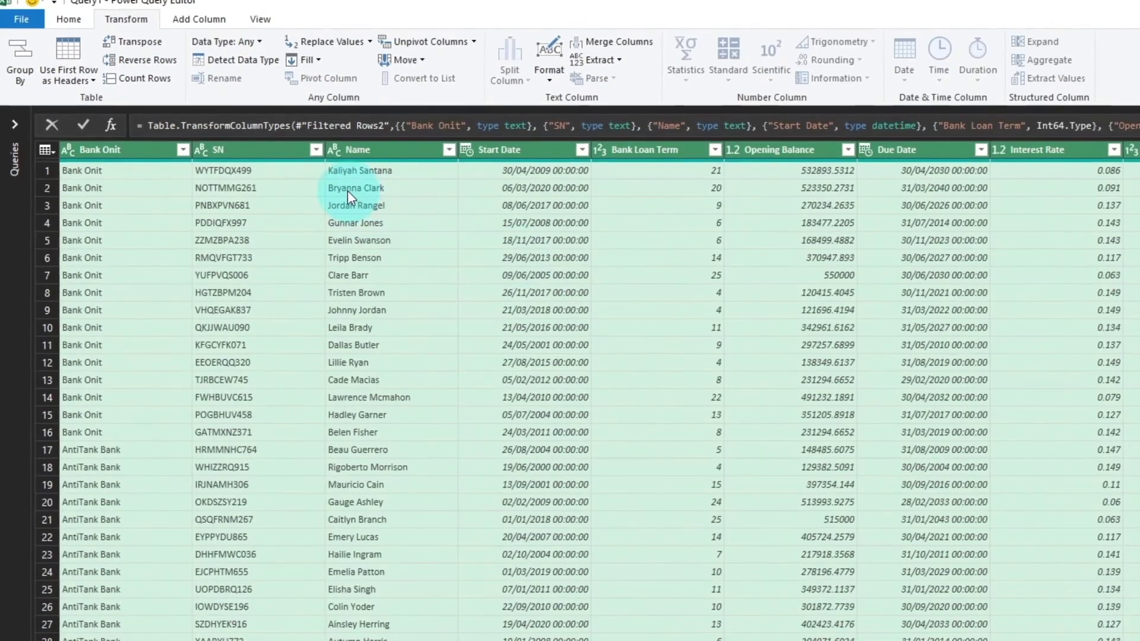
Rename the Bank Onit column header to Bank Name.
click(107, 151)
double_click(108, 150)
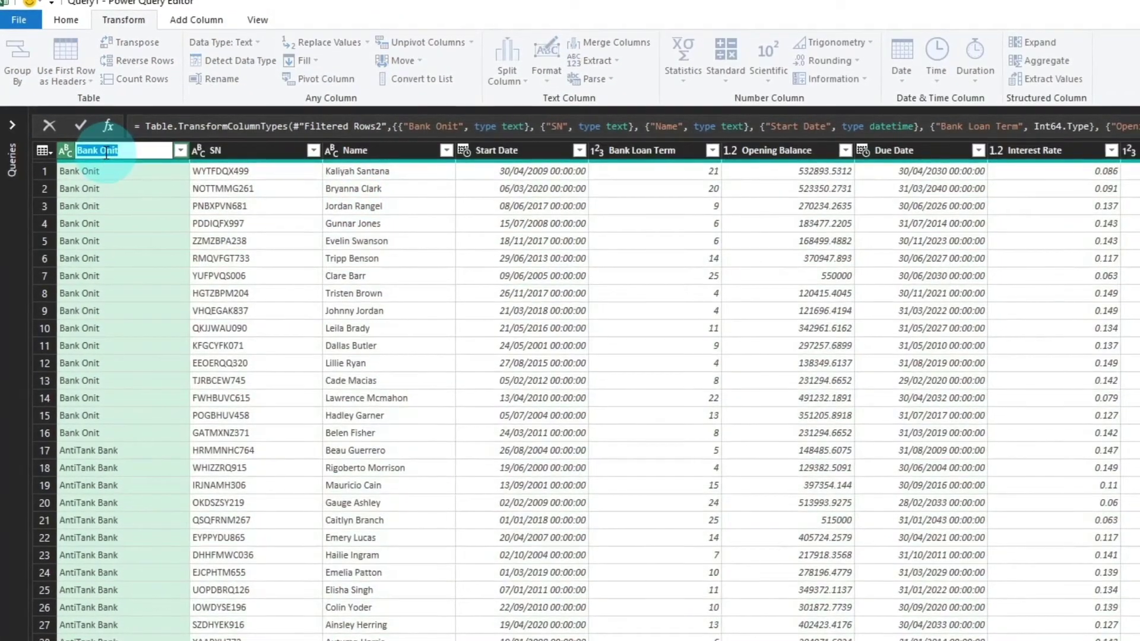
text(Bank Name)
key(Return)
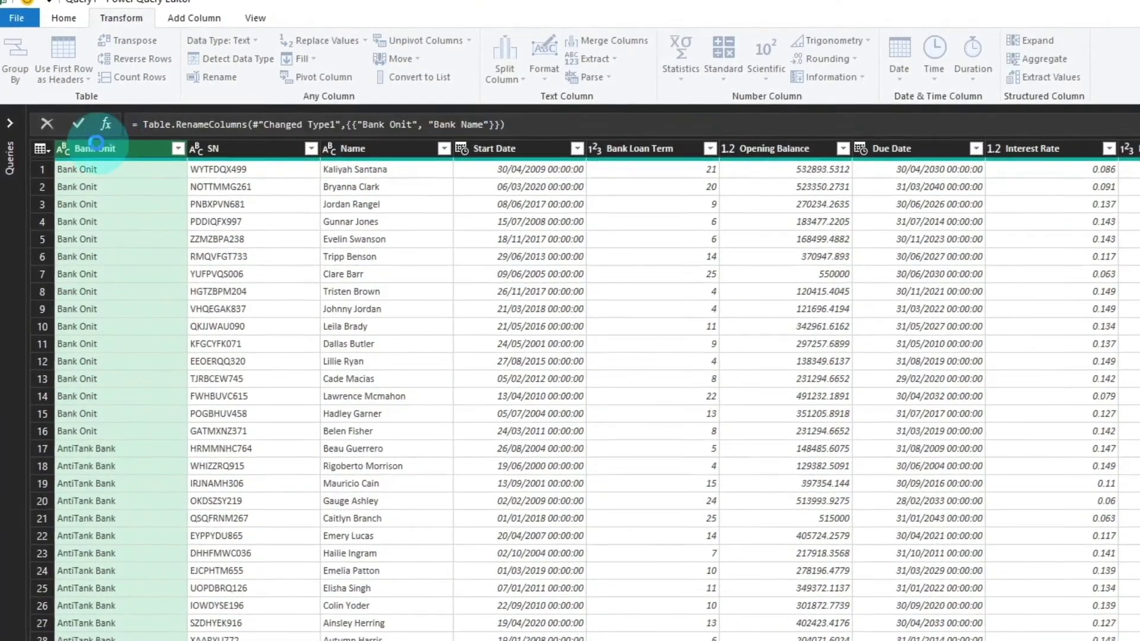
click(68, 18)
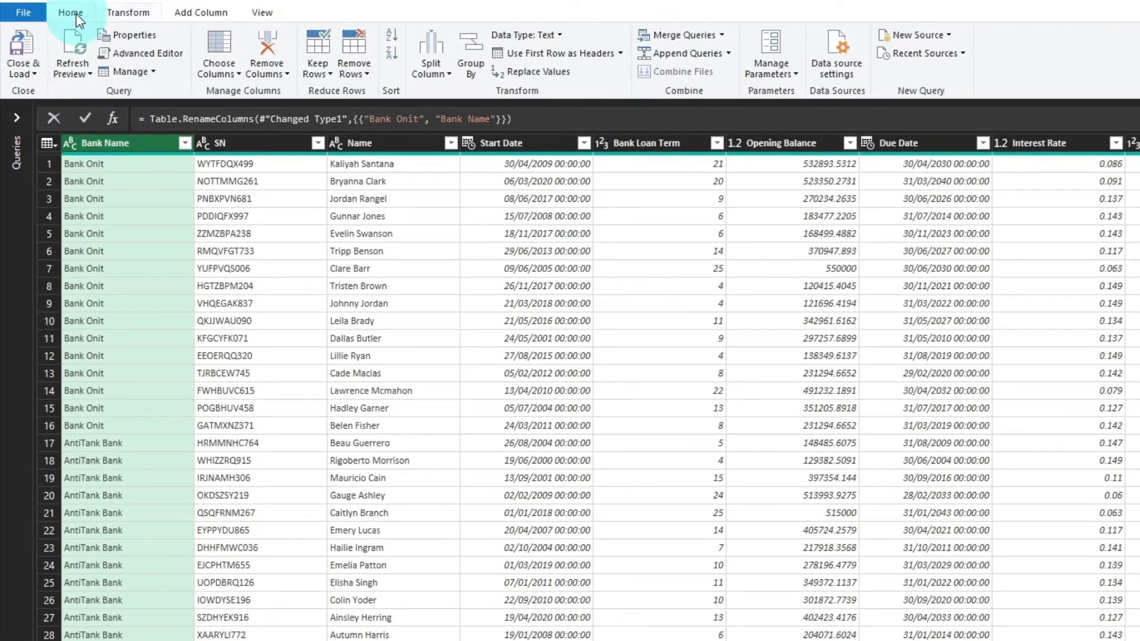
click(25, 75)
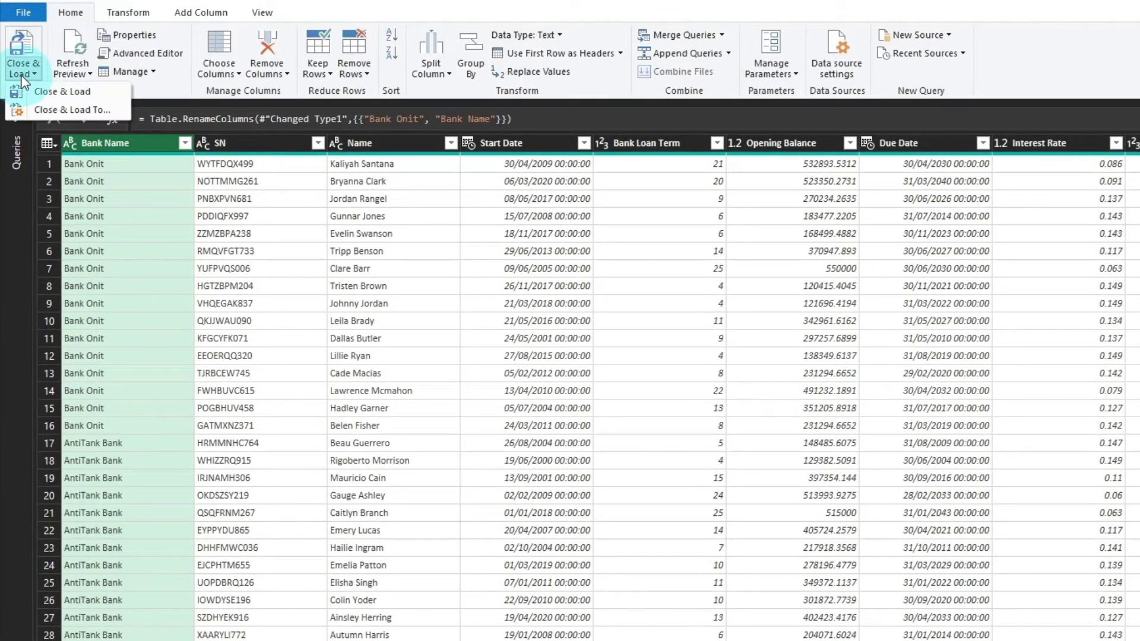
Use Close & Load To to load the query as a table on a new worksheet.
click(67, 110)
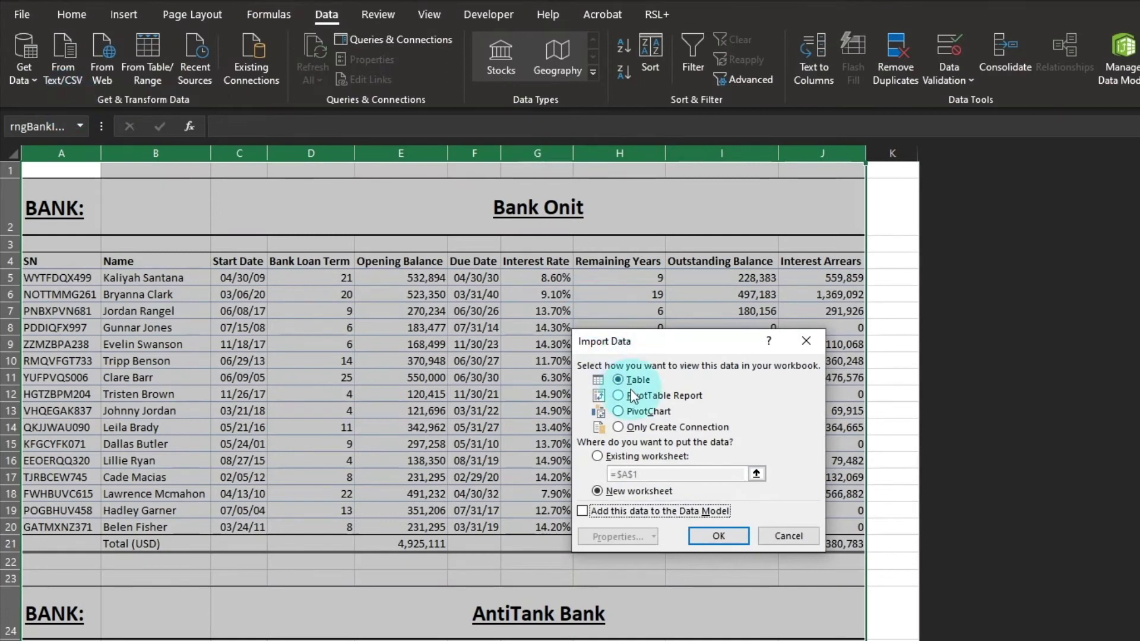
click(719, 536)
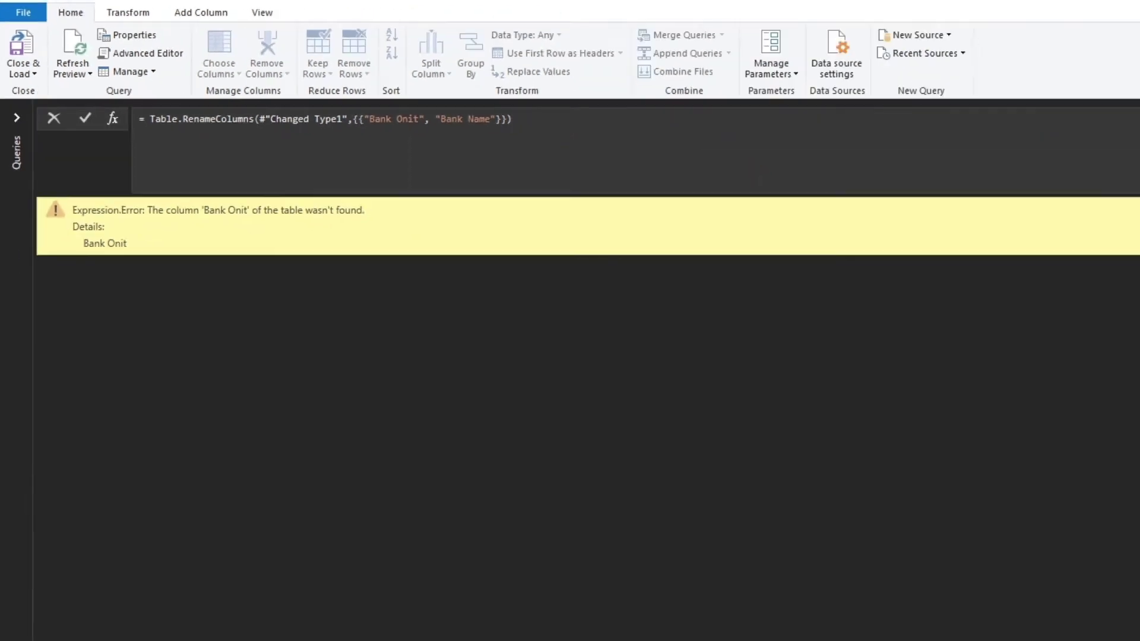
Delete the Changed Type step, move Renamed Columns above Changed Type1, and preview Filtered Rows2.
click(947, 411)
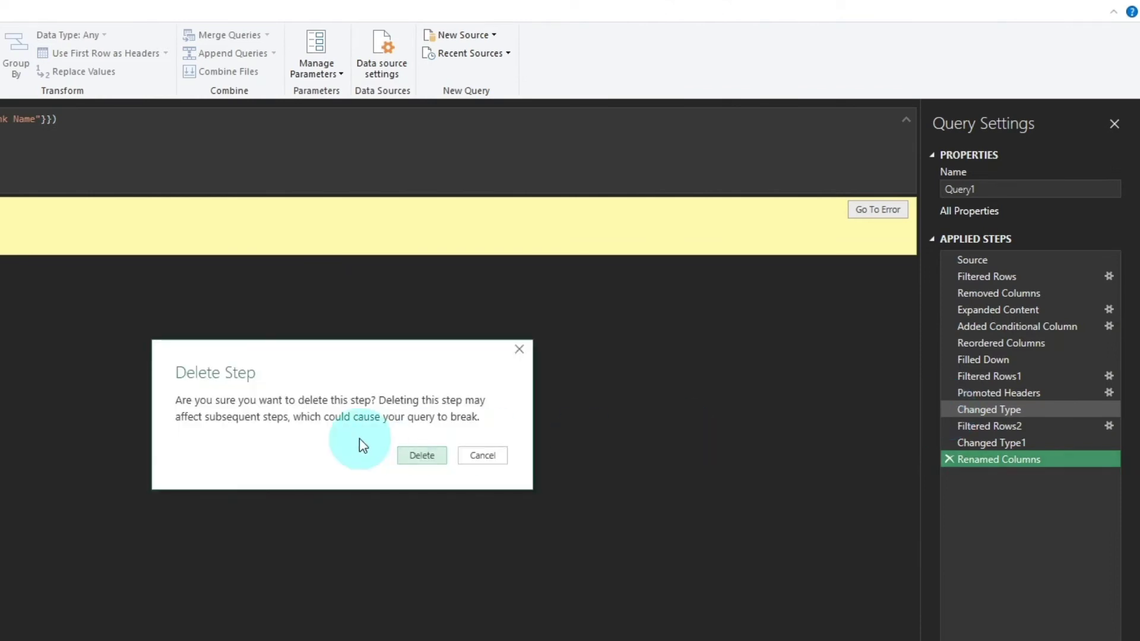
click(419, 456)
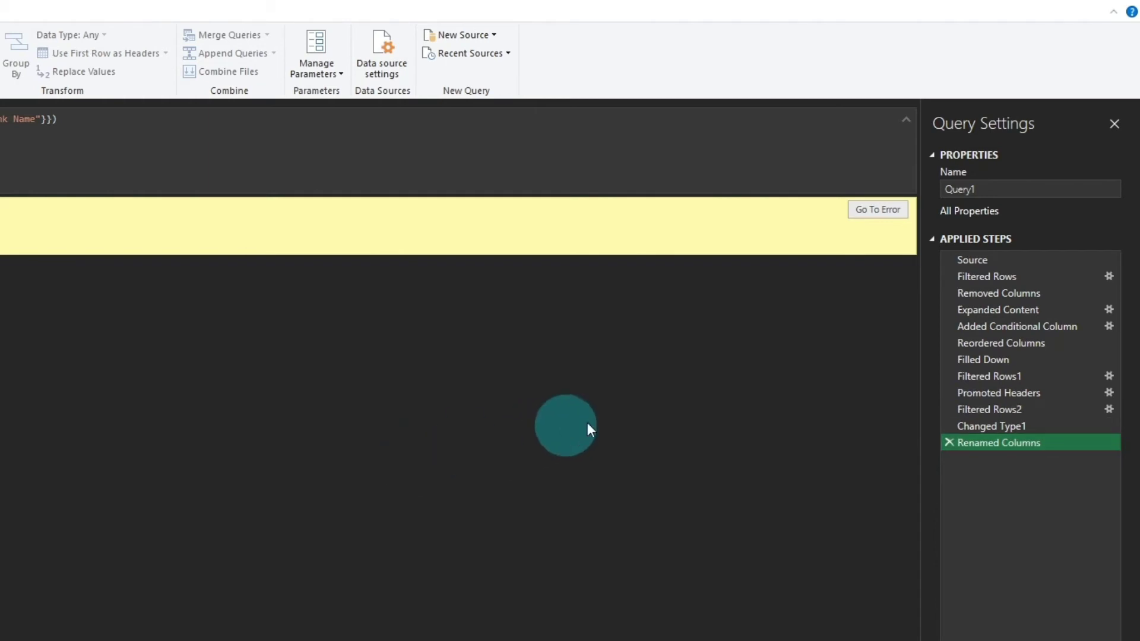
drag(995, 445, 997, 422)
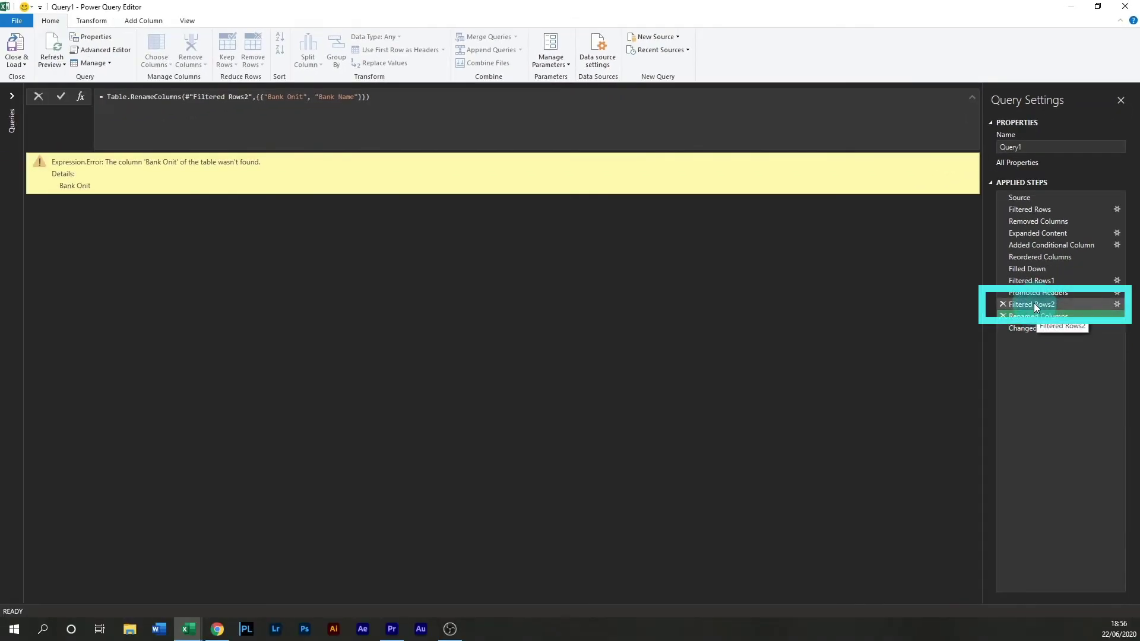
click(1035, 304)
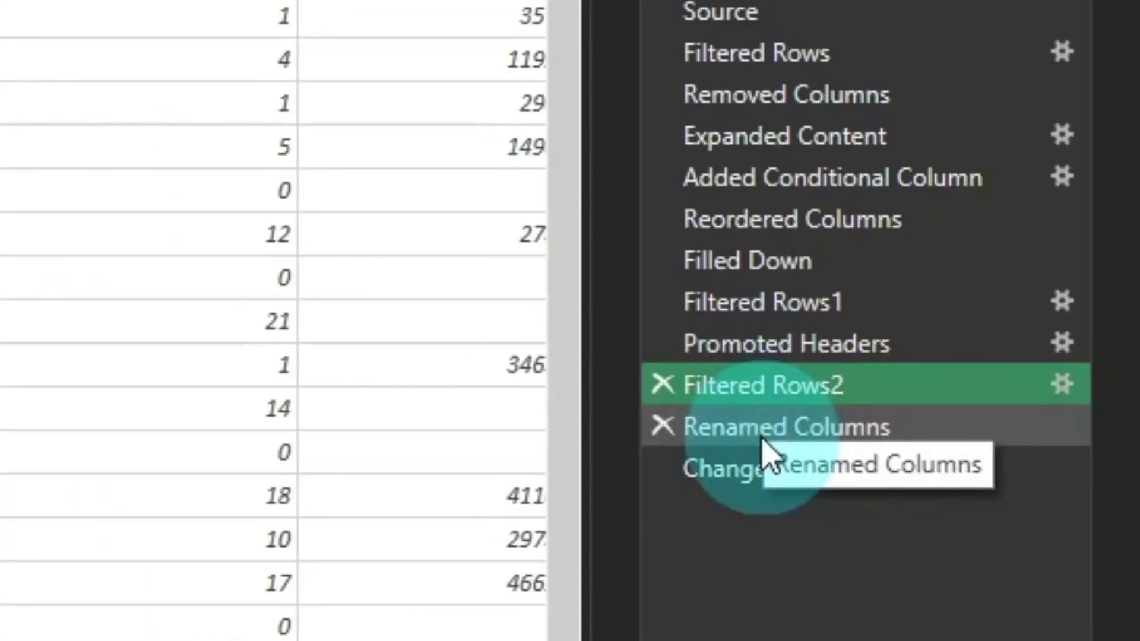
Replace "Bank Onit" in the Renamed Columns formula with Table.ColumnNames(#"Filtered Rows2"){0}.
click(765, 434)
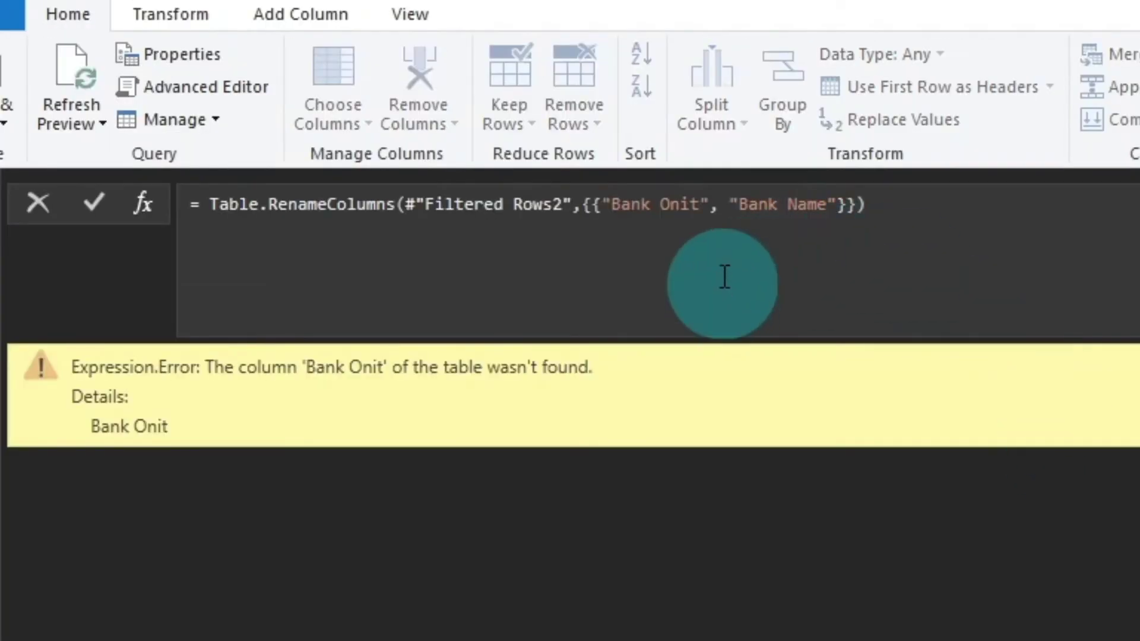
click(710, 211)
key(ctrl+shift+Left)
key(ctrl+shift+Left)
key(ctrl+shift+Left)
text(Table.)
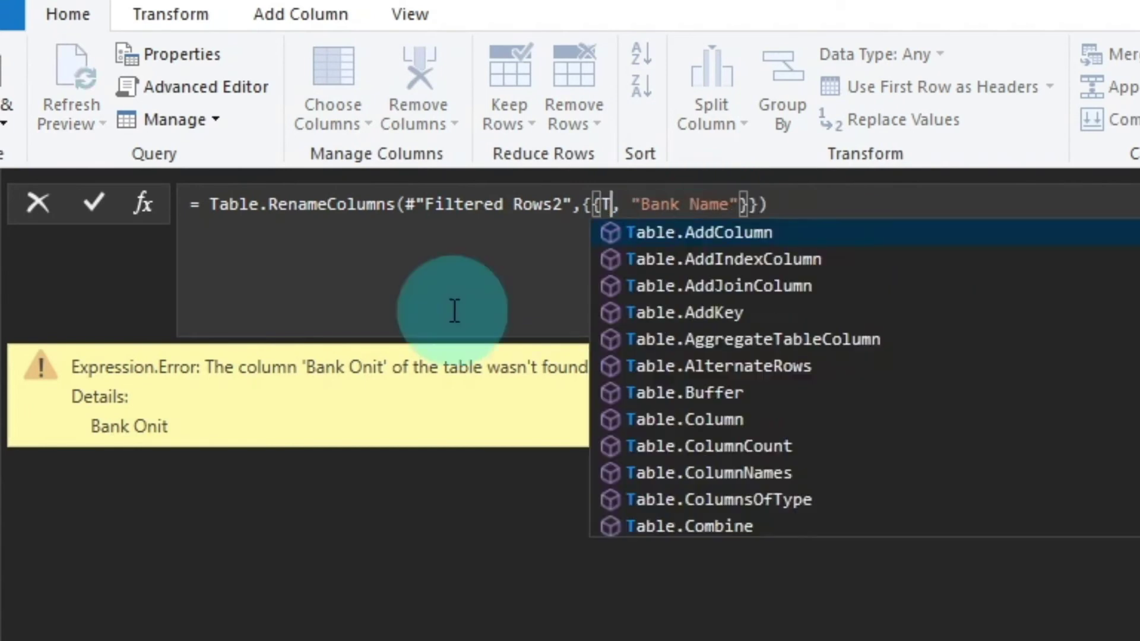
text(ColumnNames(#"Filtered Rows2"))
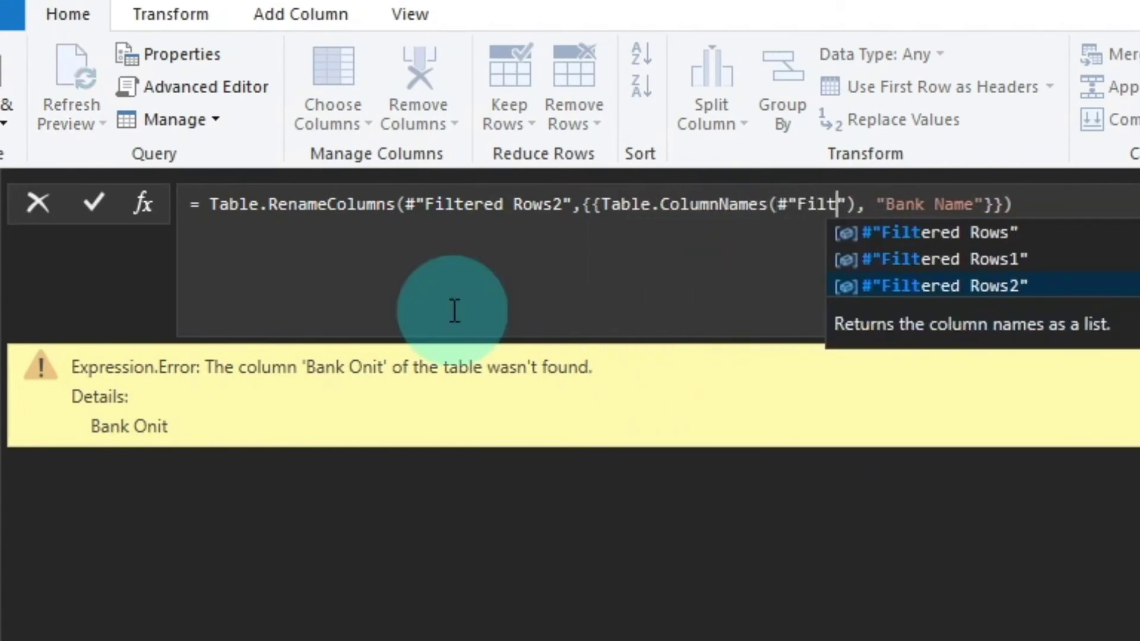
text({0})
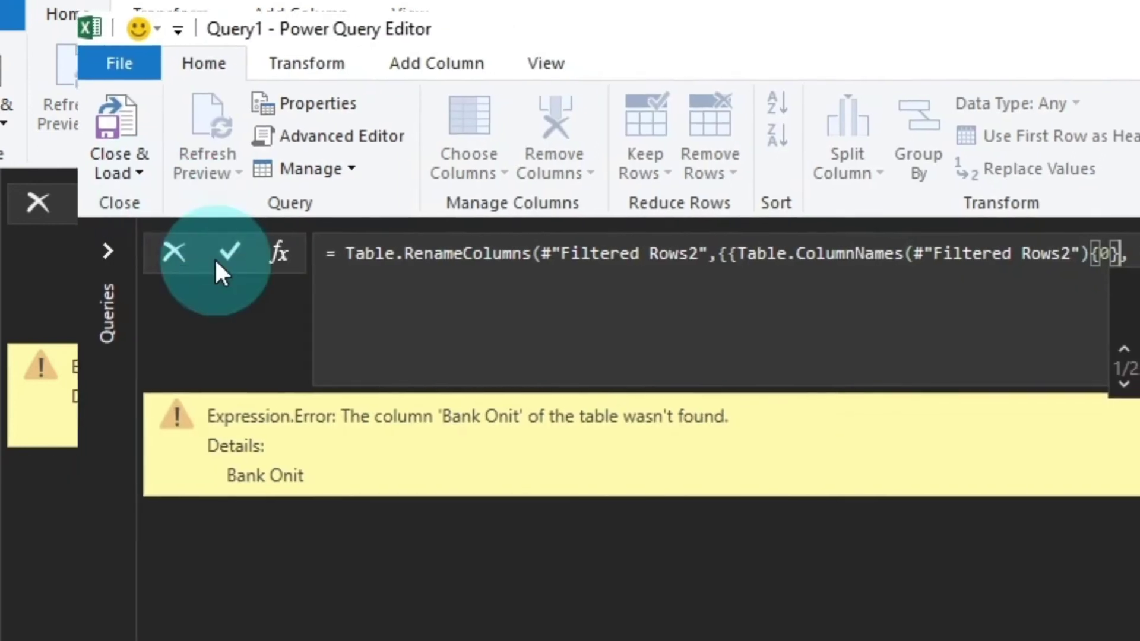
click(216, 262)
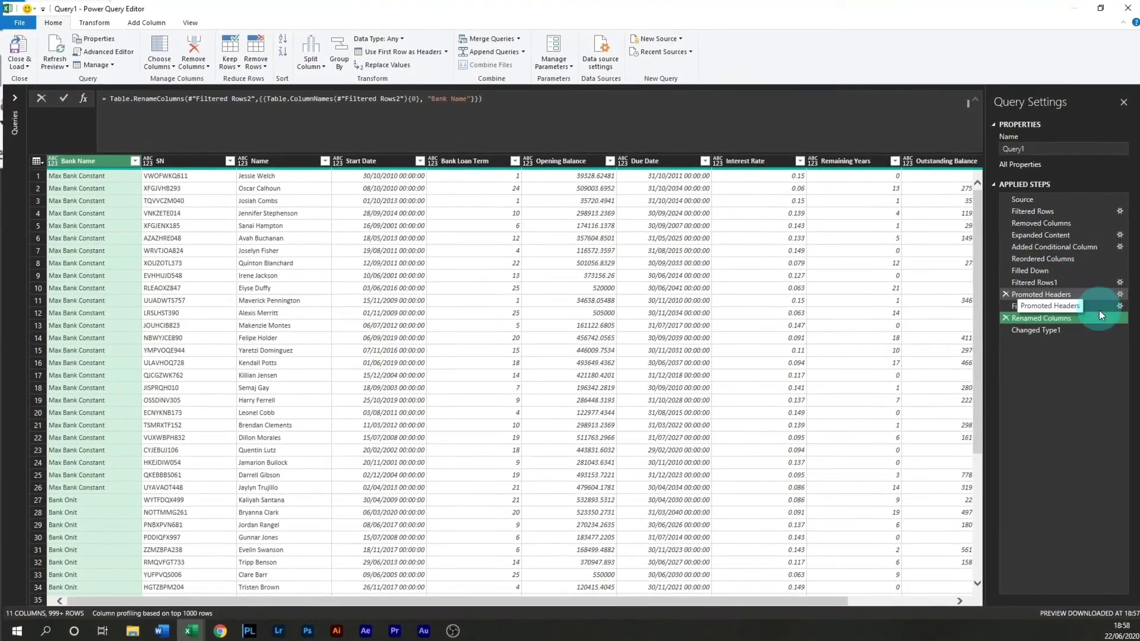
Change 'Bank Onit' to 'Bank Name' in the Changed Type1 formula, then Close & Load the query.
click(1044, 329)
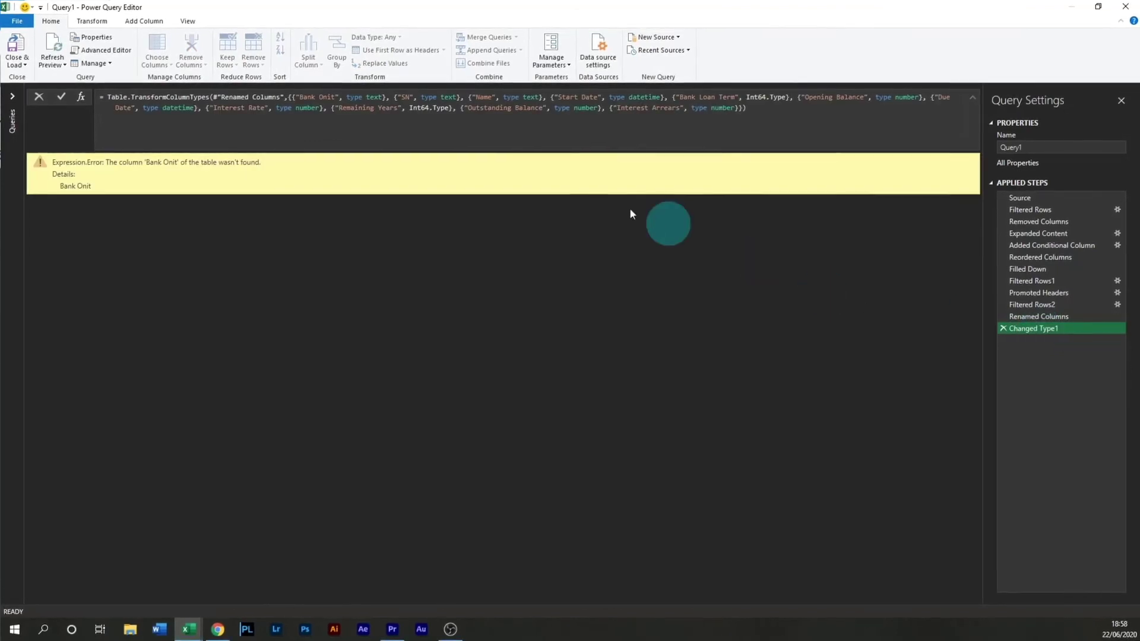
double_click(328, 97)
text(Name)
click(61, 97)
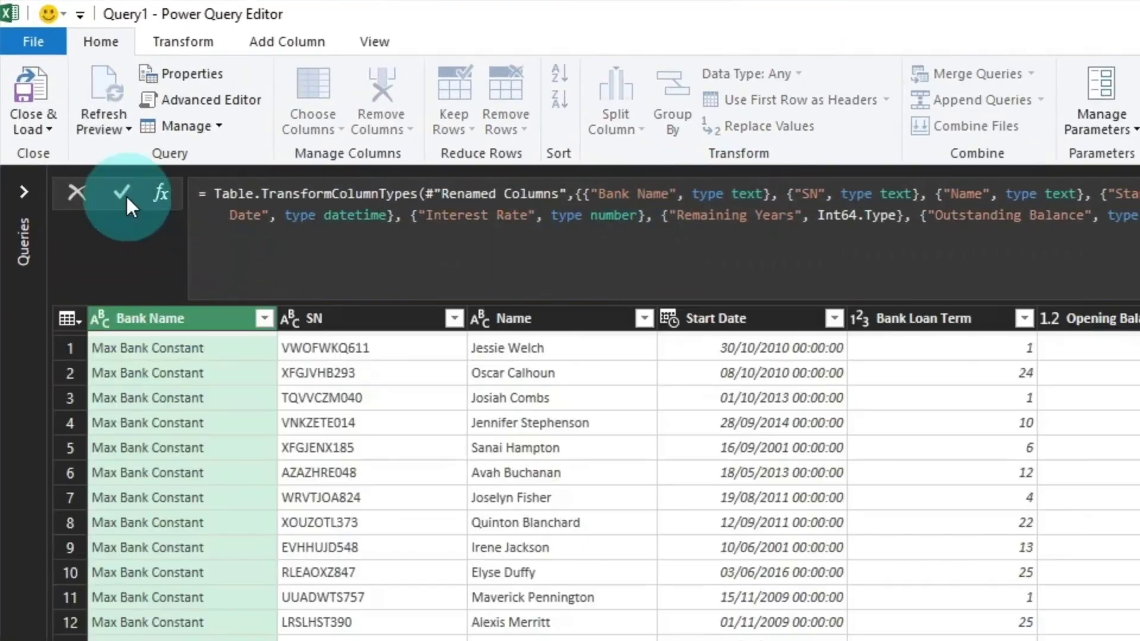
click(30, 126)
click(69, 153)
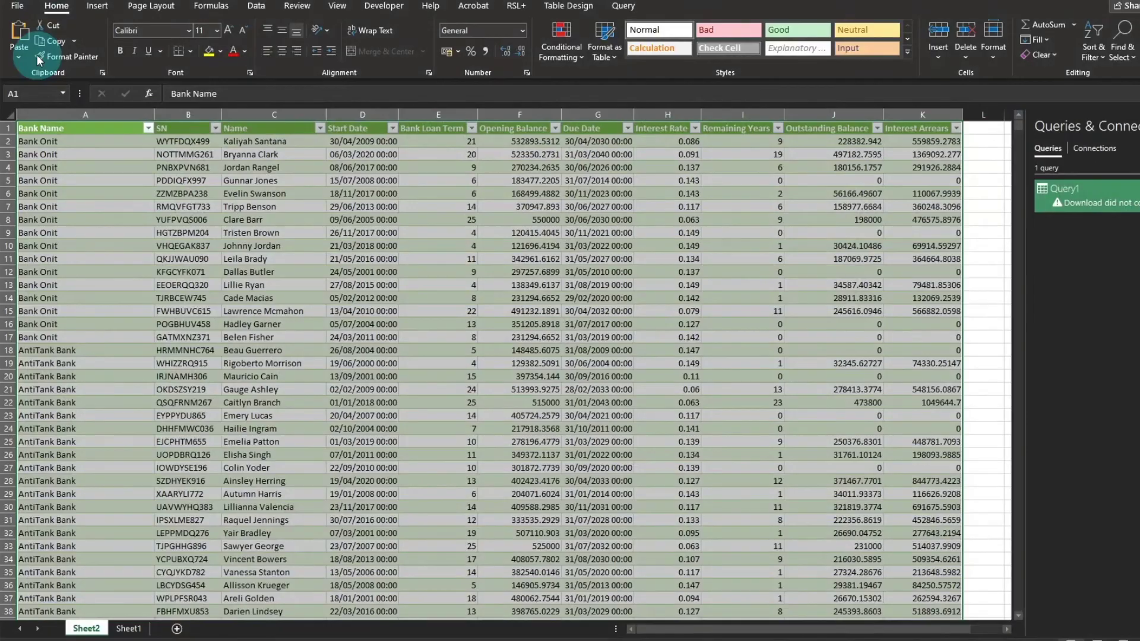